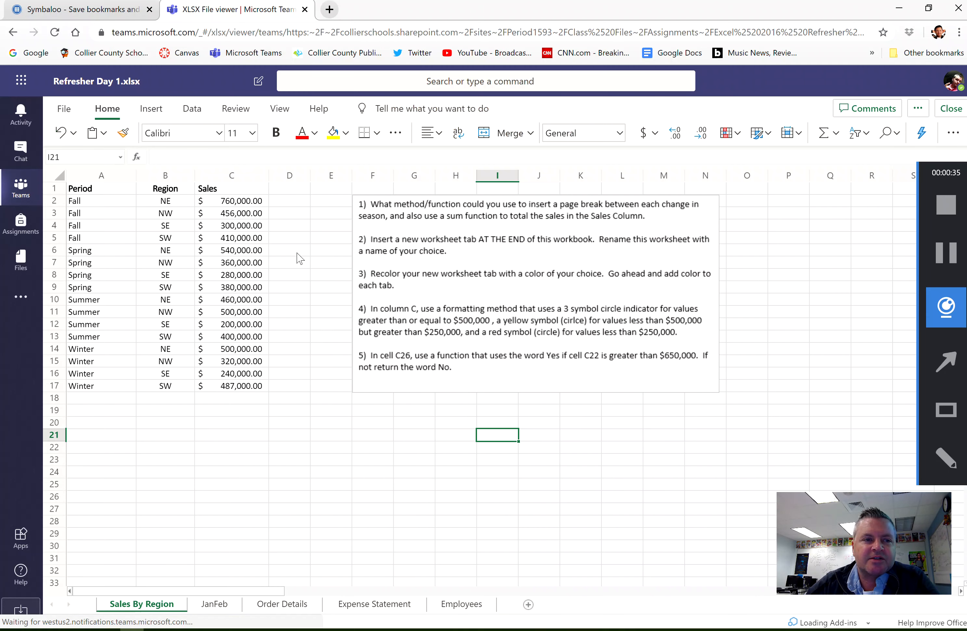
- Download a copy of the workbook to the OneDrive folder as Refresher Day 1 (1)
click(64, 108)
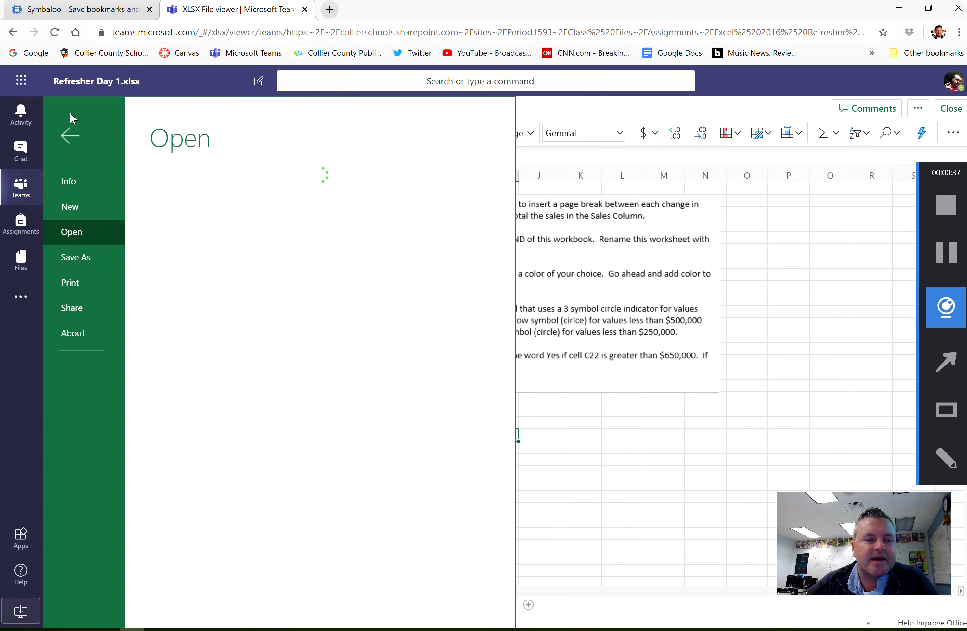
click(90, 256)
click(251, 237)
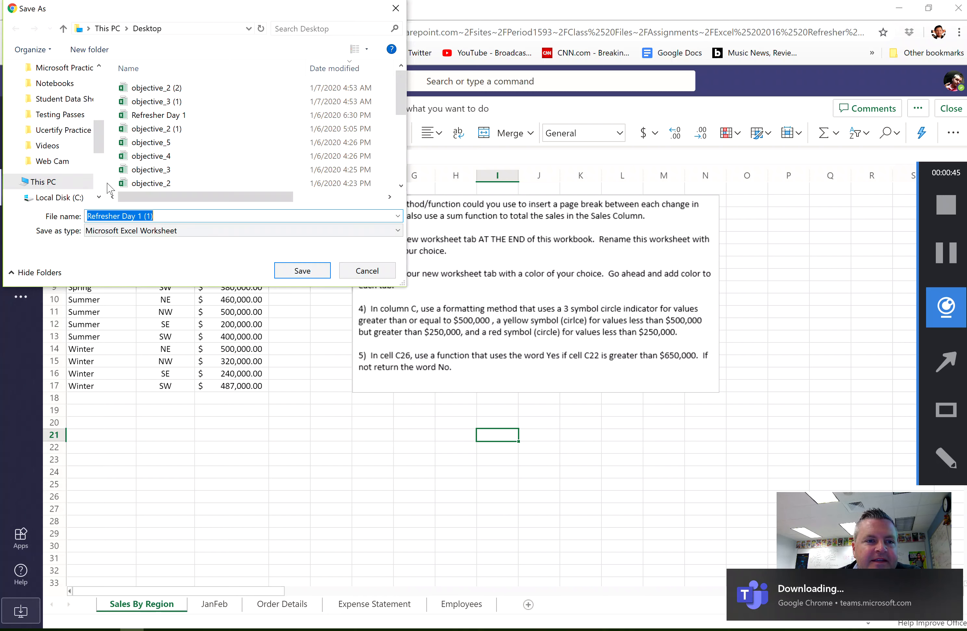
click(97, 168)
drag(97, 168, 100, 99)
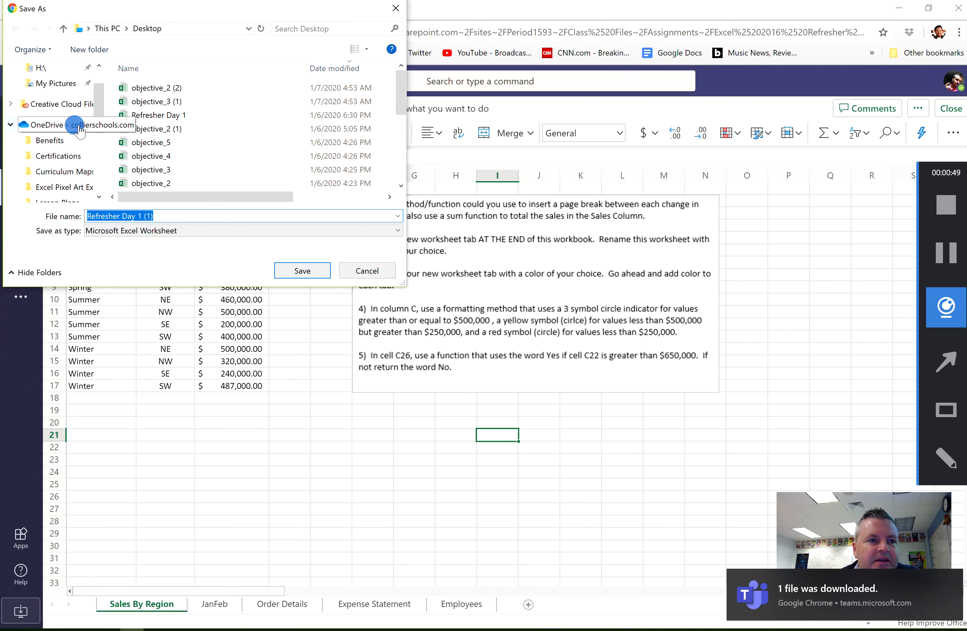
click(66, 124)
click(305, 270)
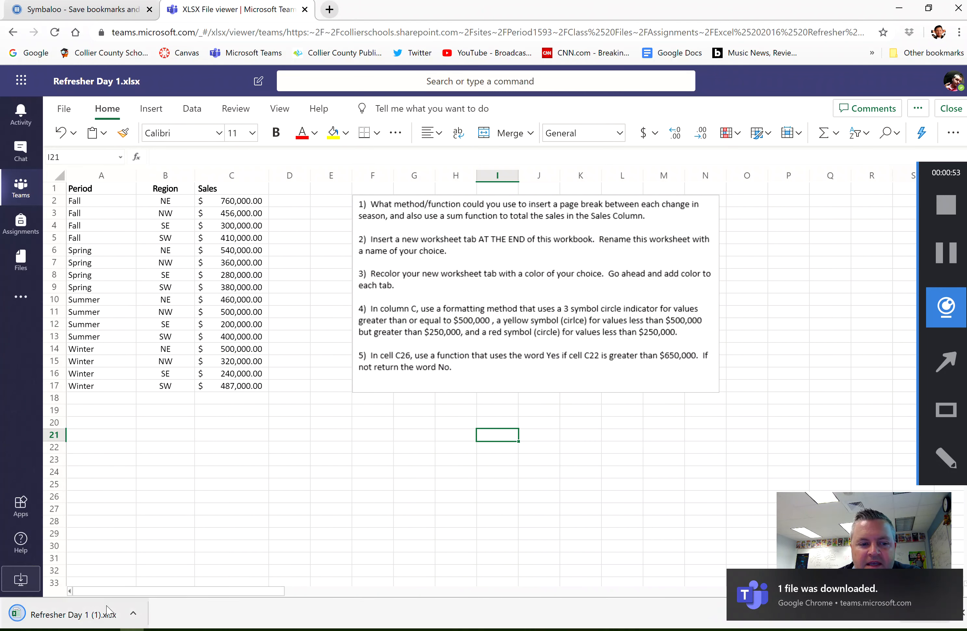
- Open the downloaded Refresher Day 1 (1) workbook in desktop Excel and enable editing
click(95, 614)
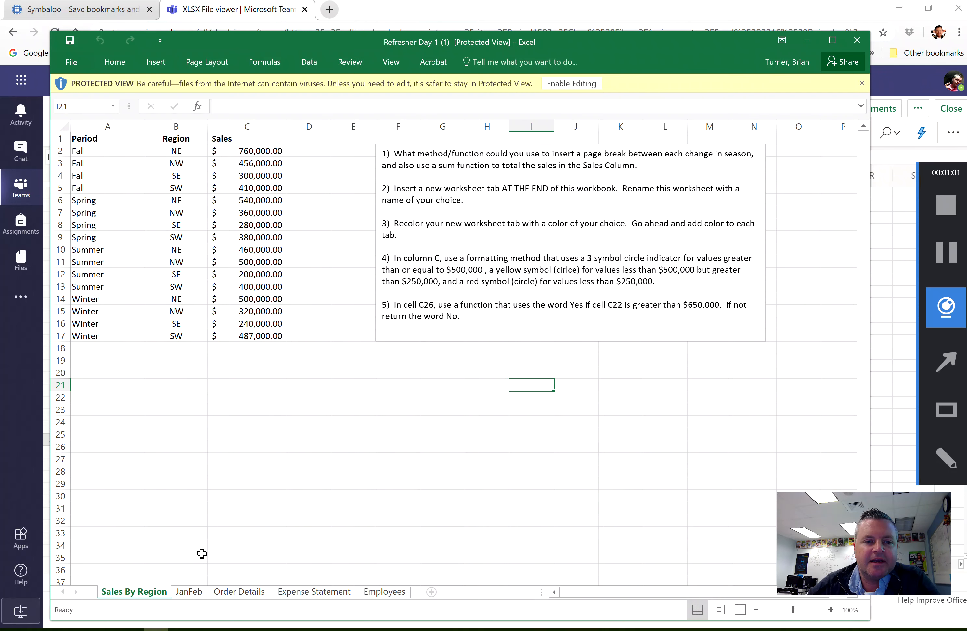
click(589, 83)
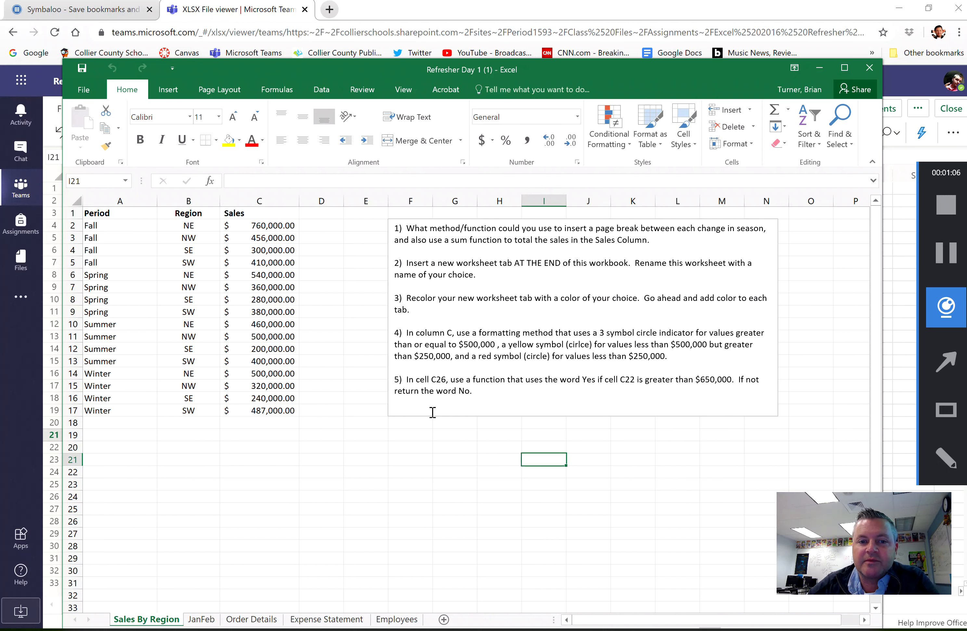
- Look through the workbook's other sheets and read the first task on the Sales By Region sheet
click(210, 620)
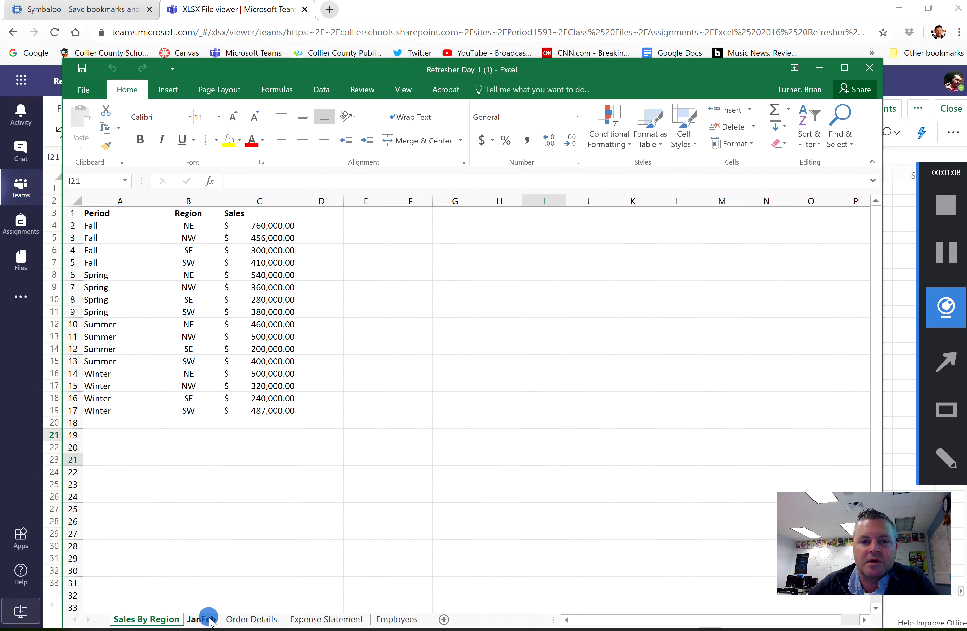
click(251, 621)
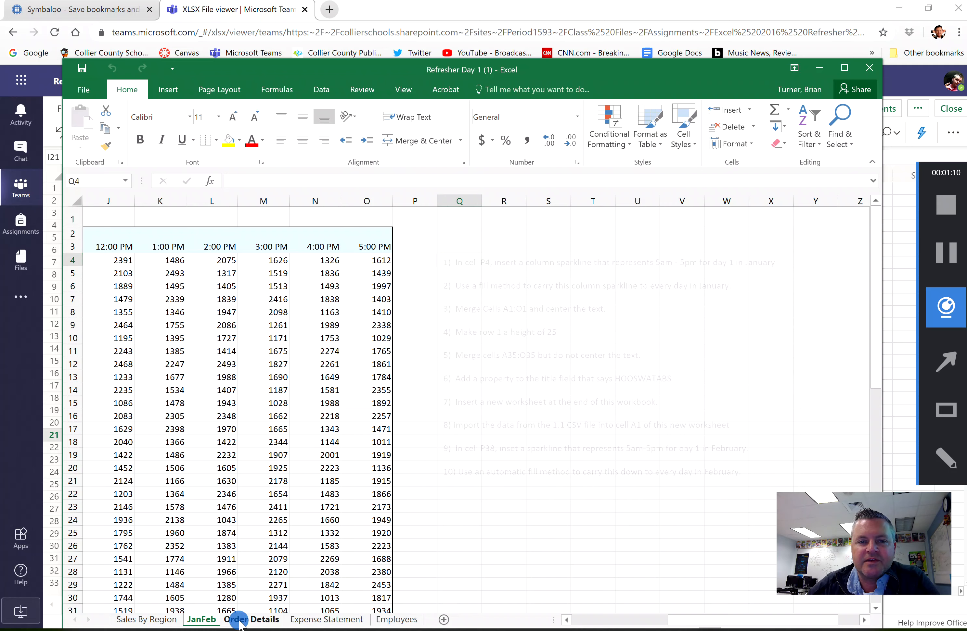
click(320, 624)
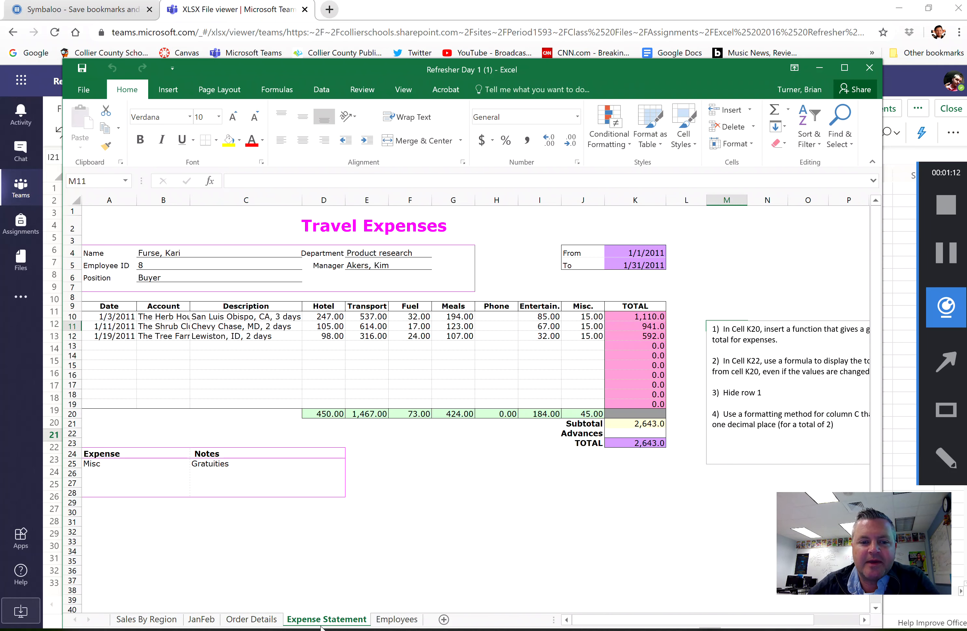
click(403, 621)
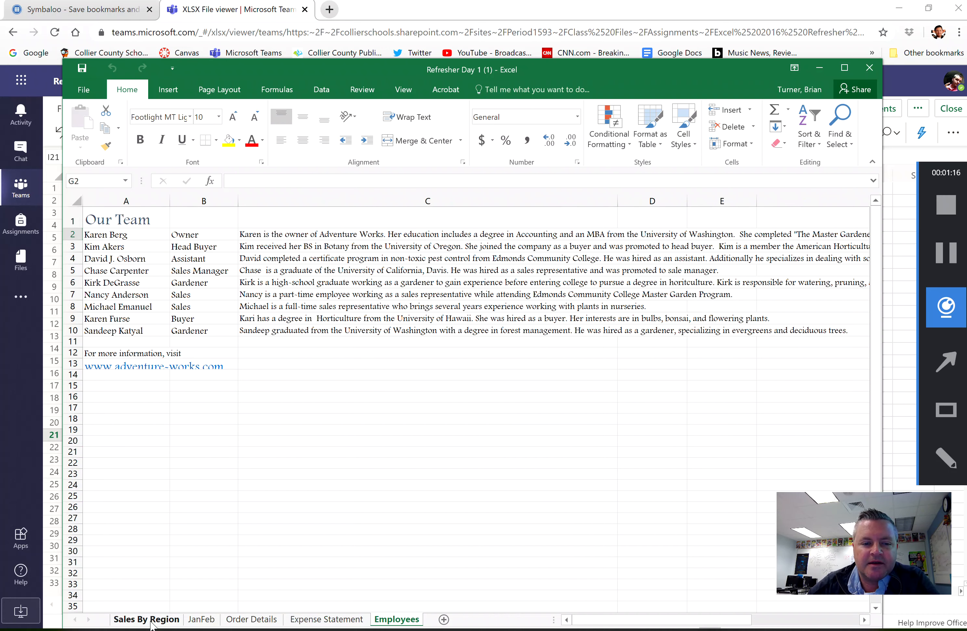
click(151, 621)
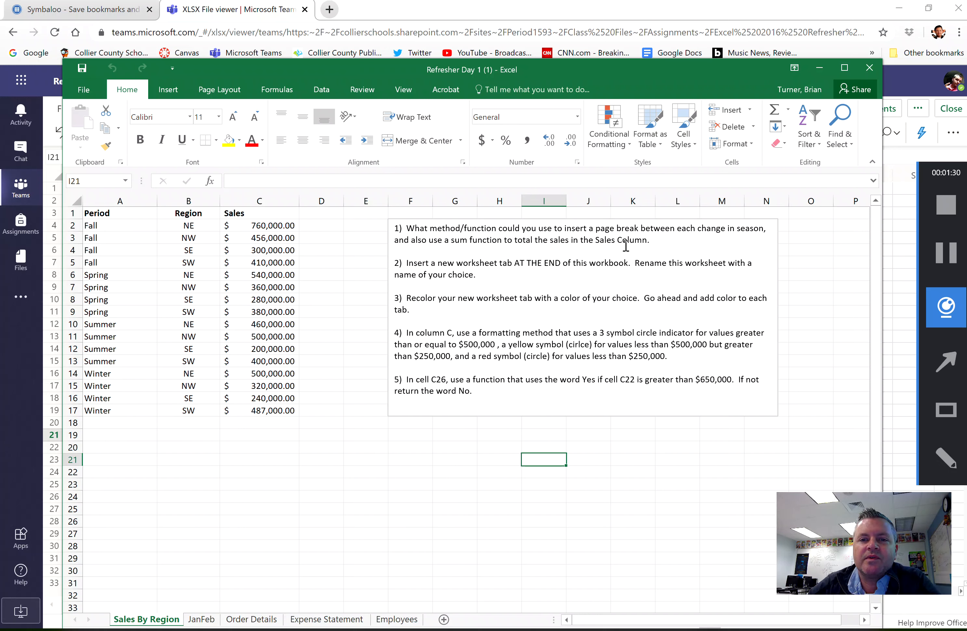
drag(645, 241, 393, 229)
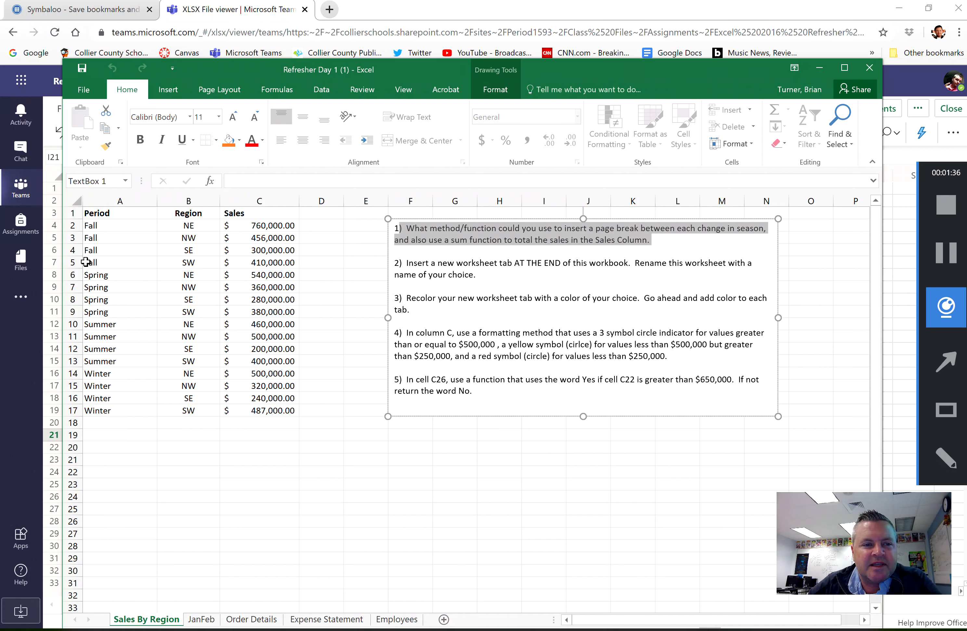
click(73, 262)
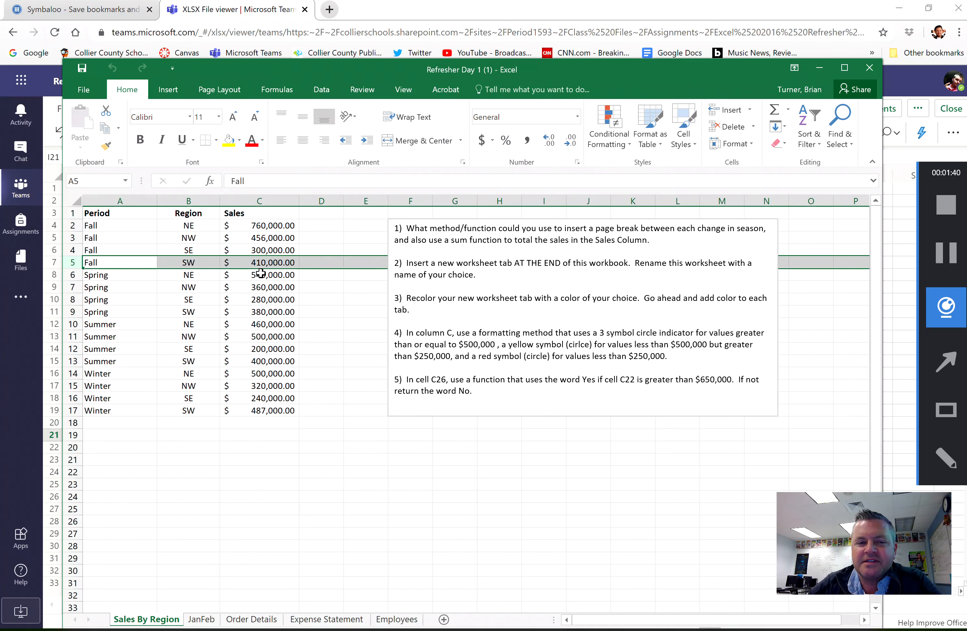
- Subtotal the Sales By Region data at each change in Period, summing Sales with a page break between groups
click(261, 274)
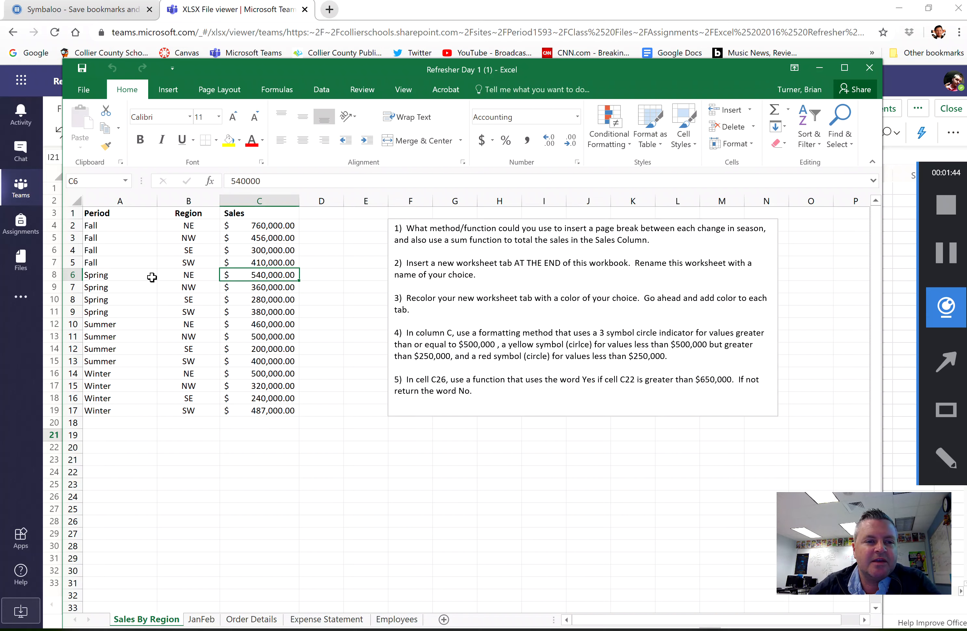
click(330, 91)
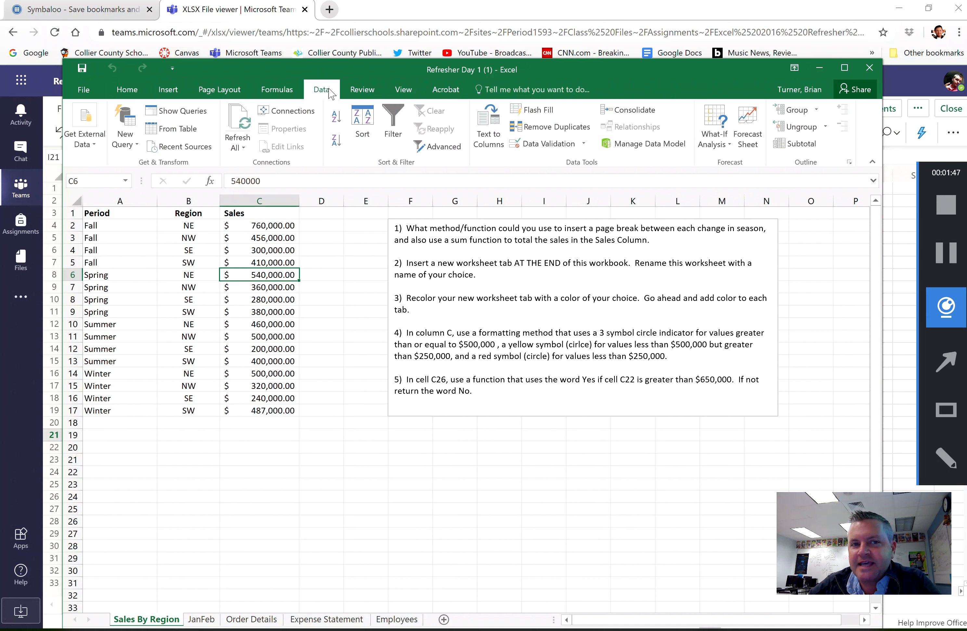
click(800, 144)
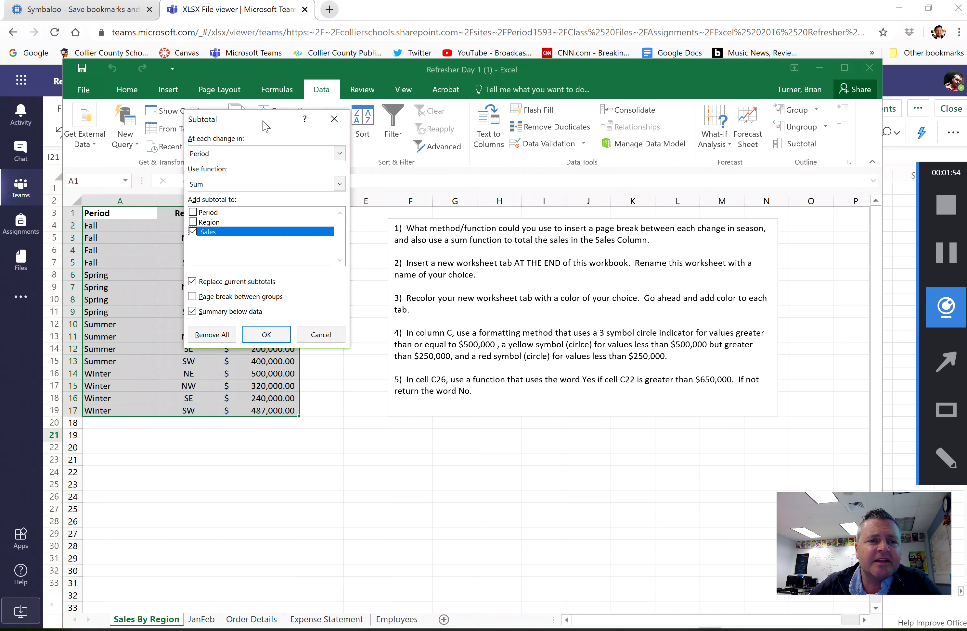
drag(263, 125, 288, 193)
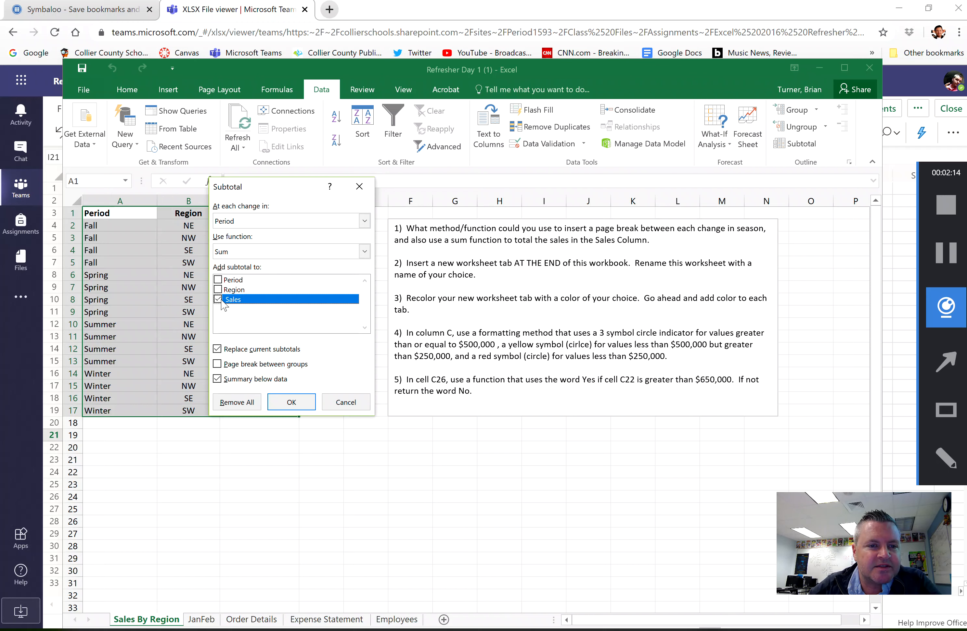
click(221, 366)
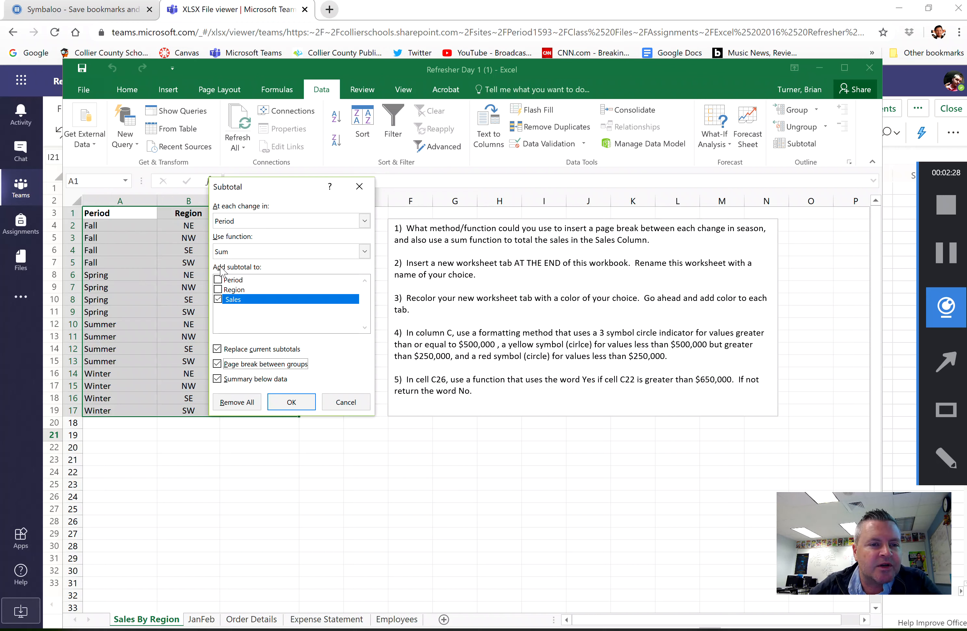
click(292, 403)
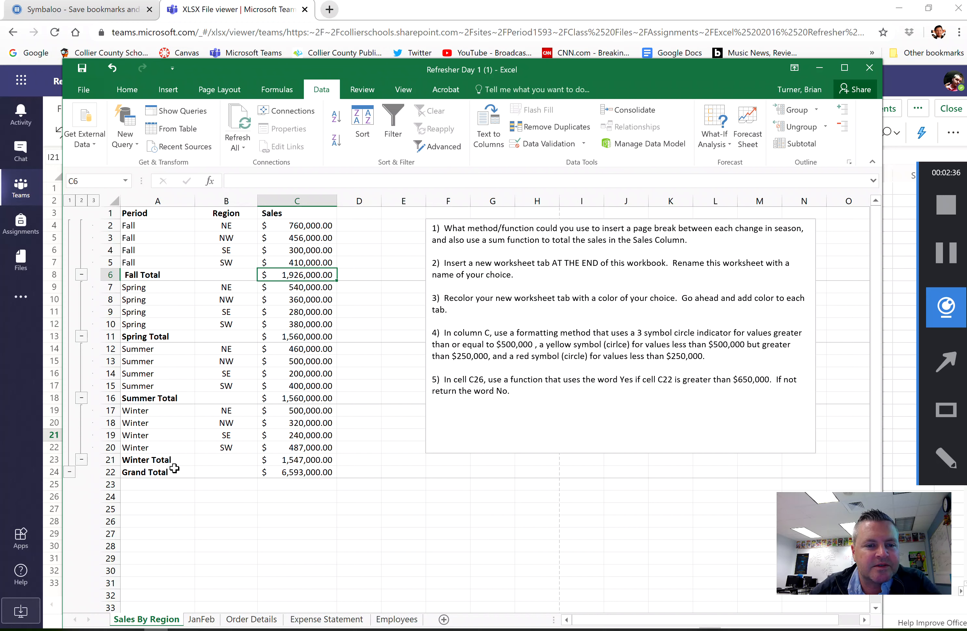
click(294, 472)
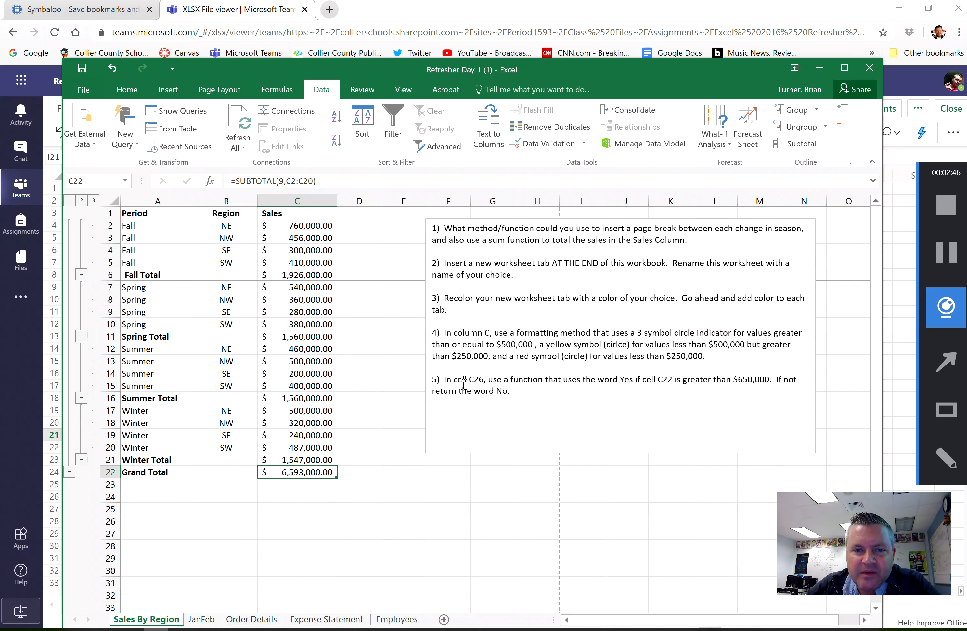
- Insert a new worksheet at the end of the workbook and name it Contoso
click(407, 621)
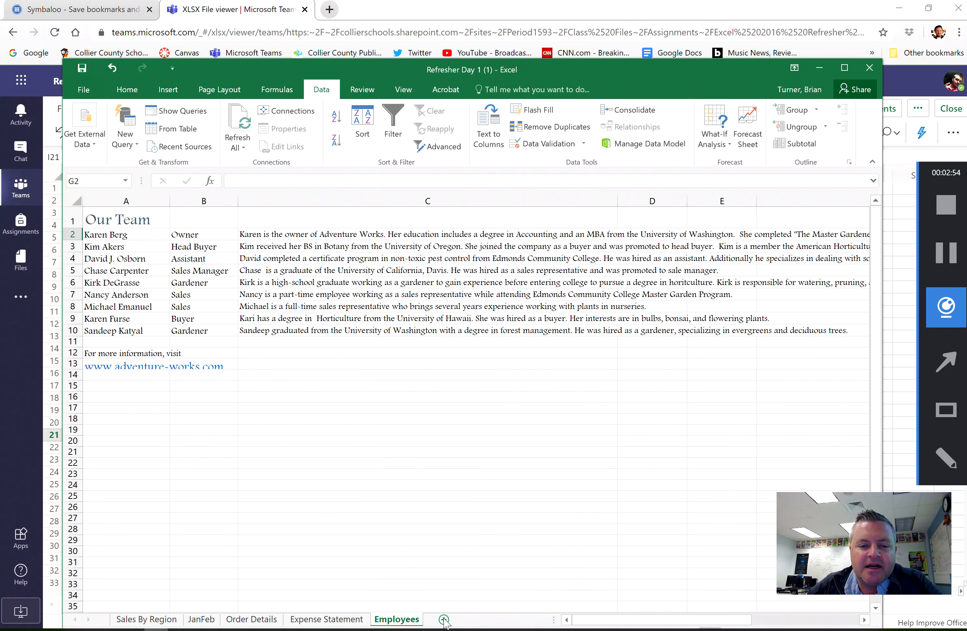
click(166, 621)
click(444, 620)
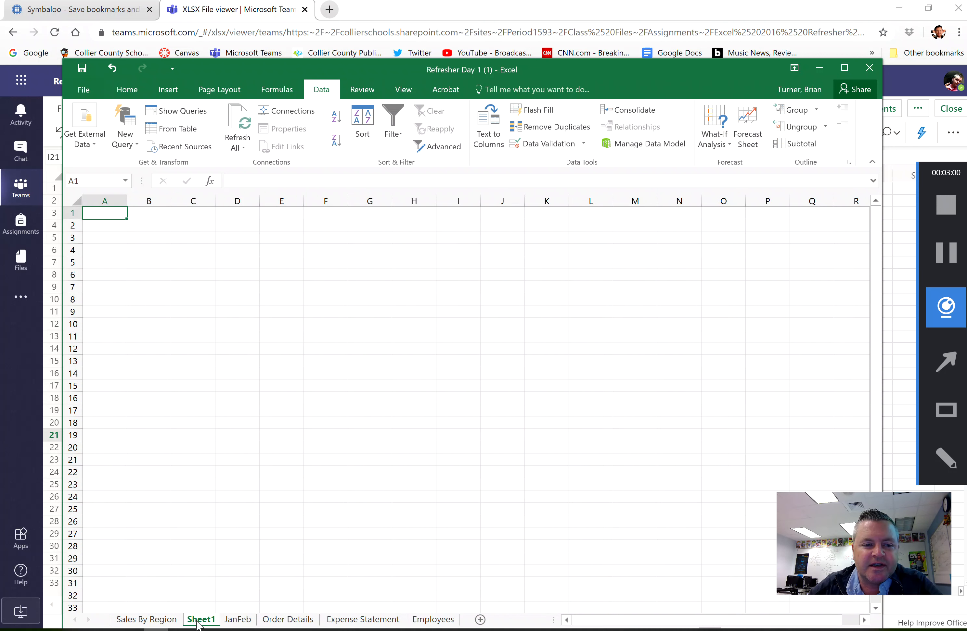
drag(197, 624, 465, 613)
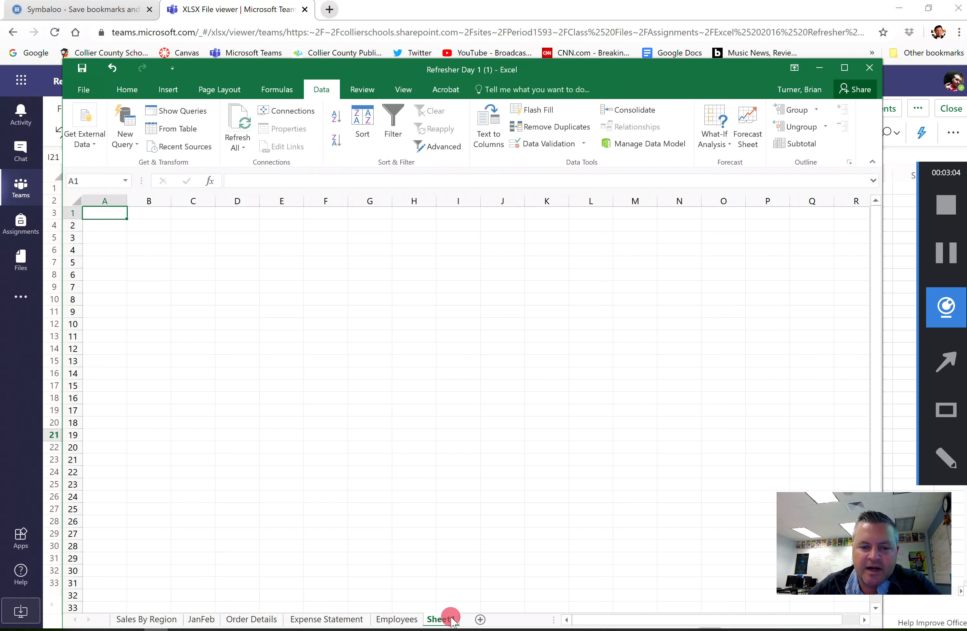
right_click(452, 619)
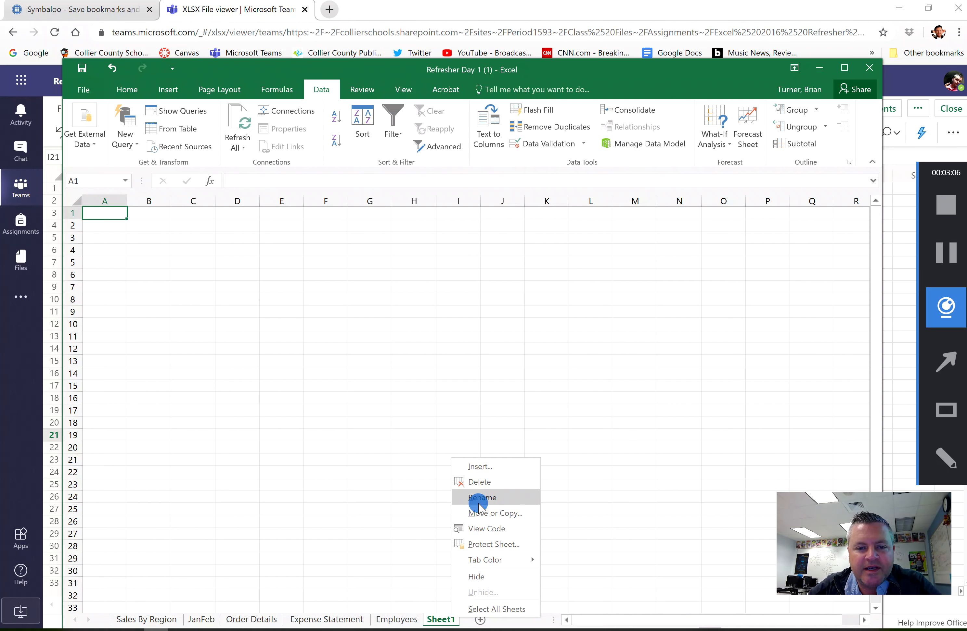
click(479, 503)
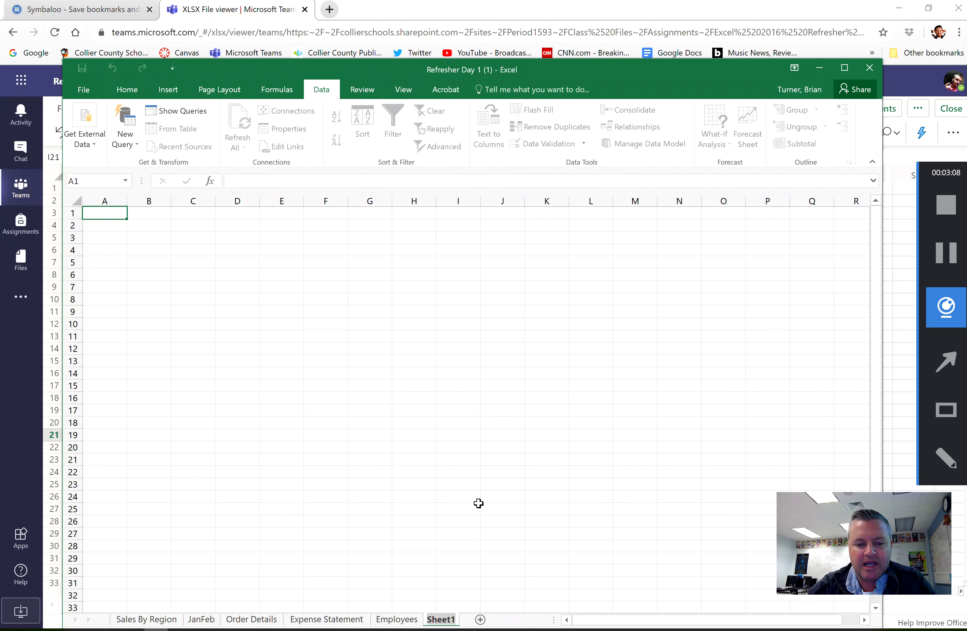
text(Contoso)
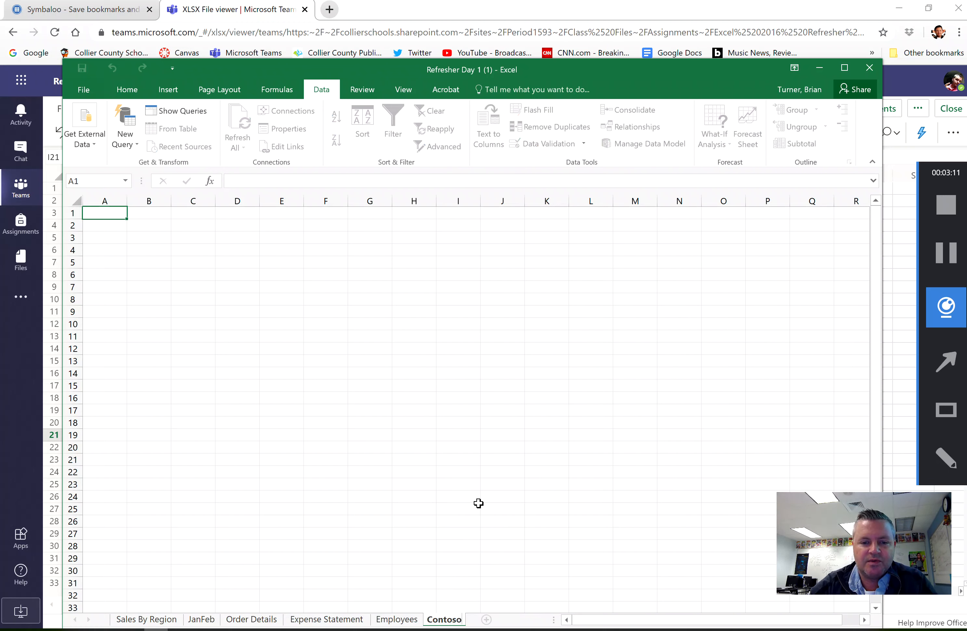
key(Return)
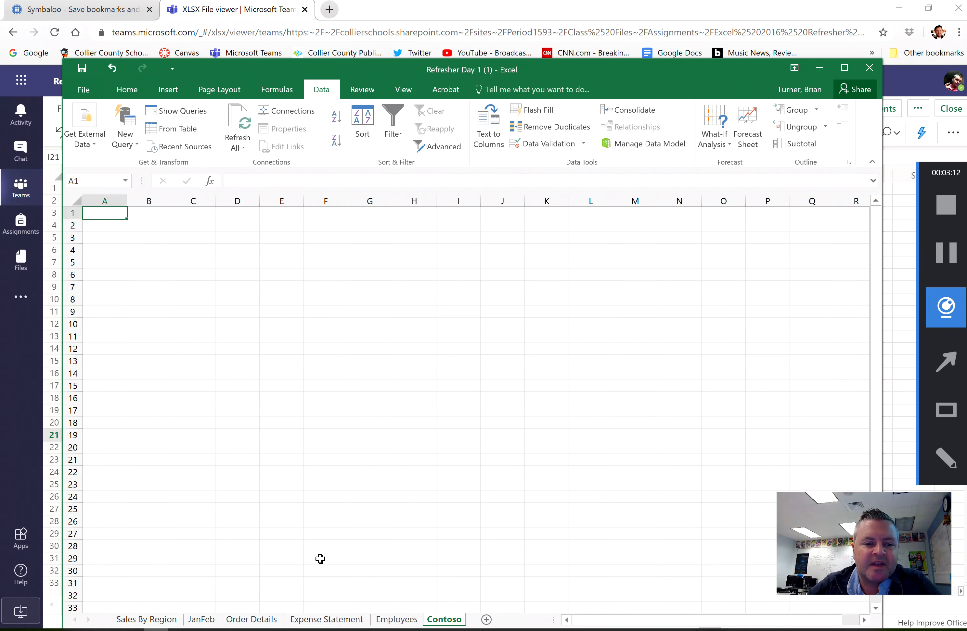
- Color the Contoso worksheet tab with the standard red
click(152, 620)
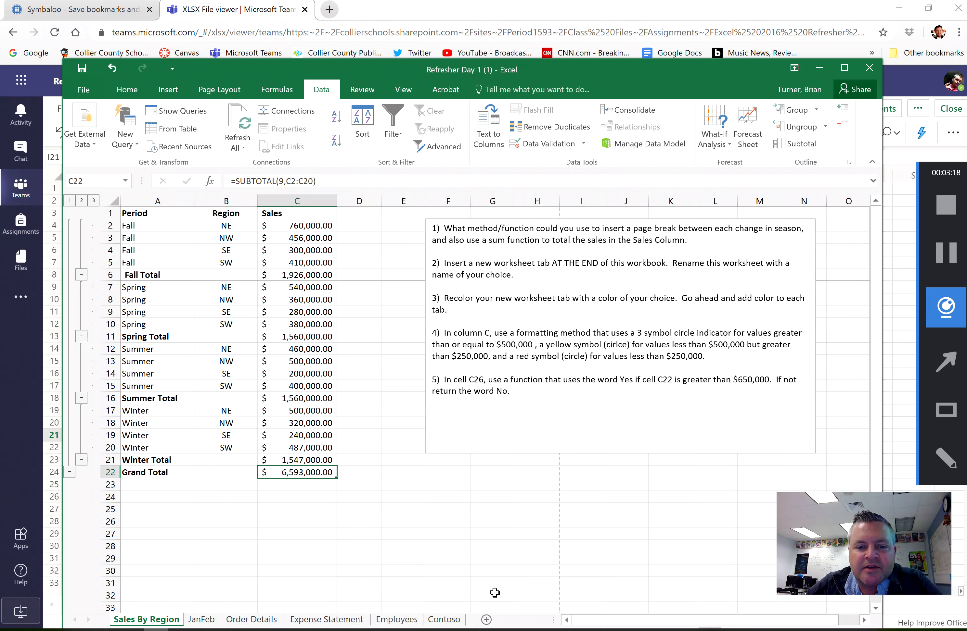
click(444, 619)
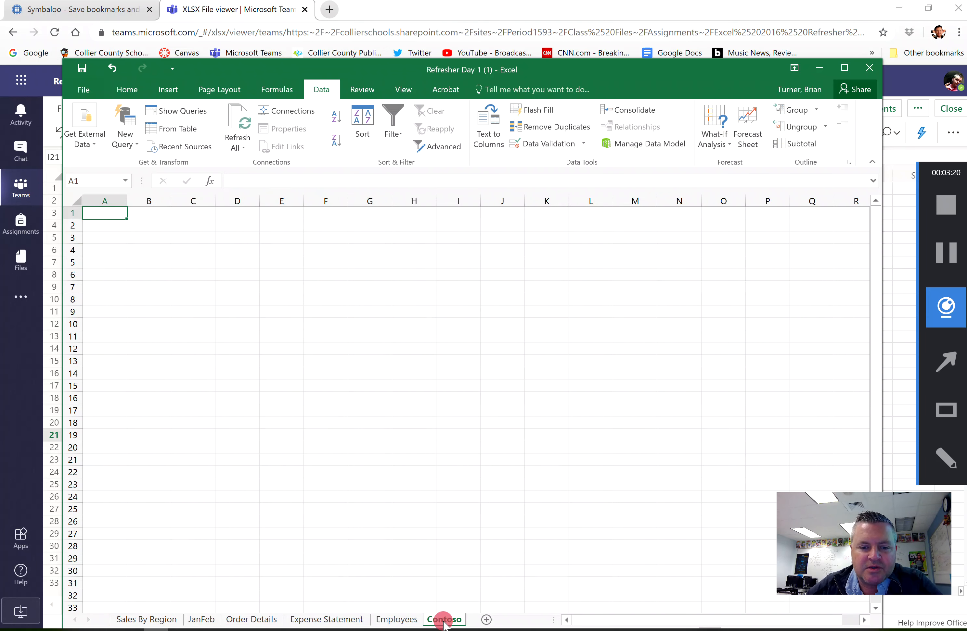
right_click(445, 620)
mouse_move(496, 564)
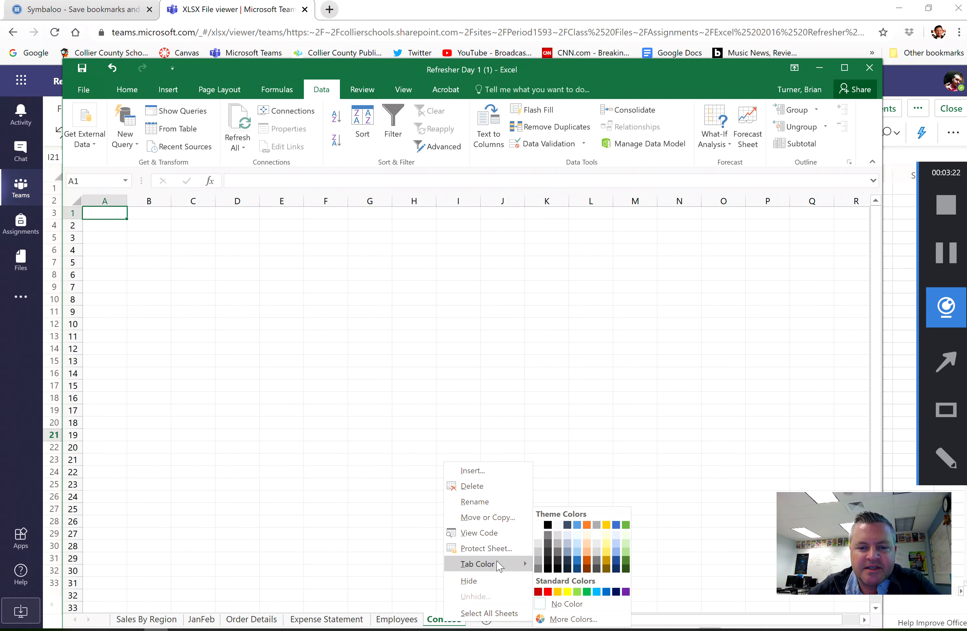
click(547, 592)
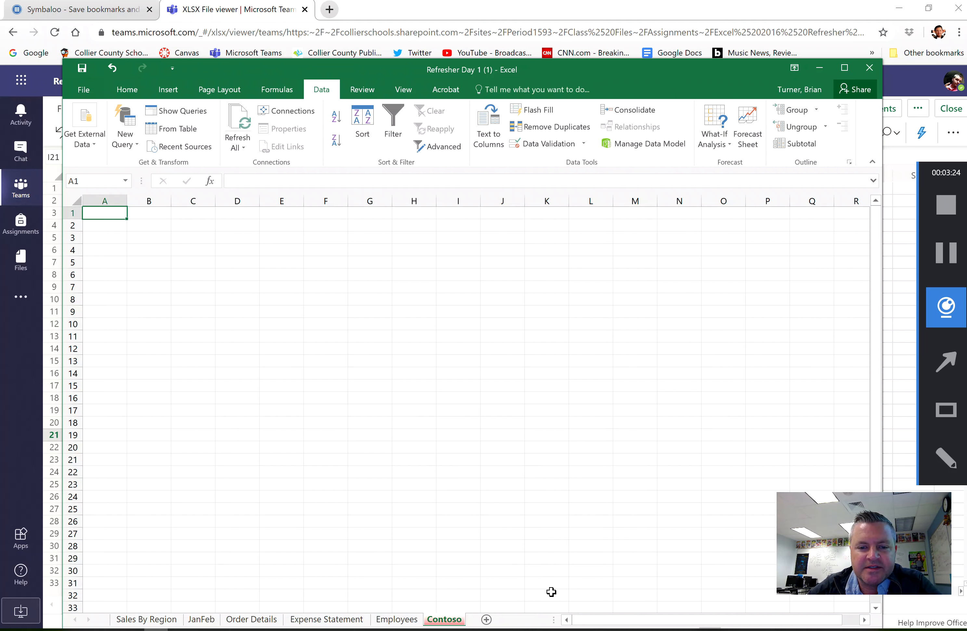
- Color the Employees worksheet tab with the standard purple
click(407, 620)
right_click(408, 620)
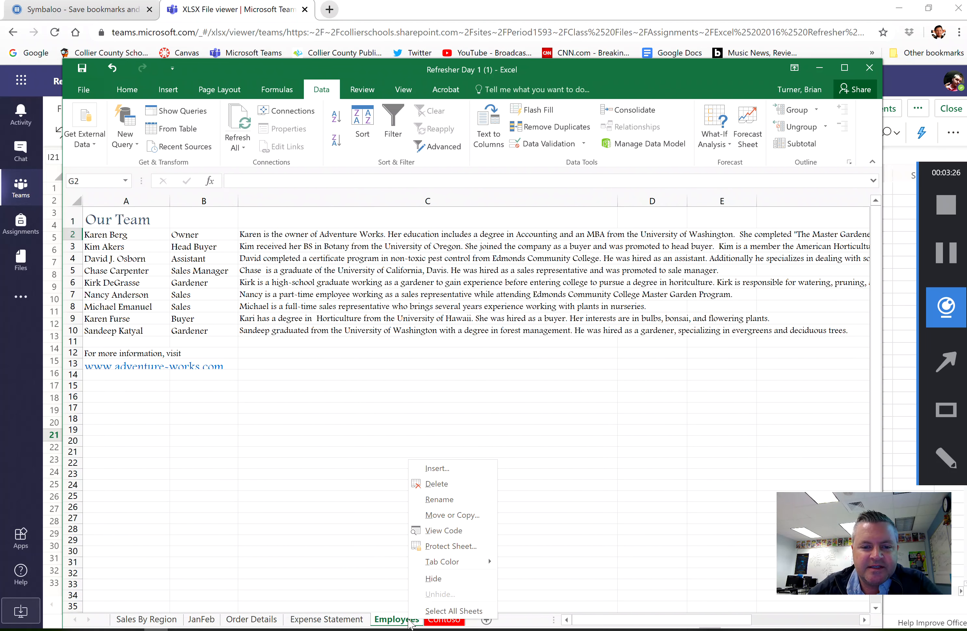
mouse_move(489, 563)
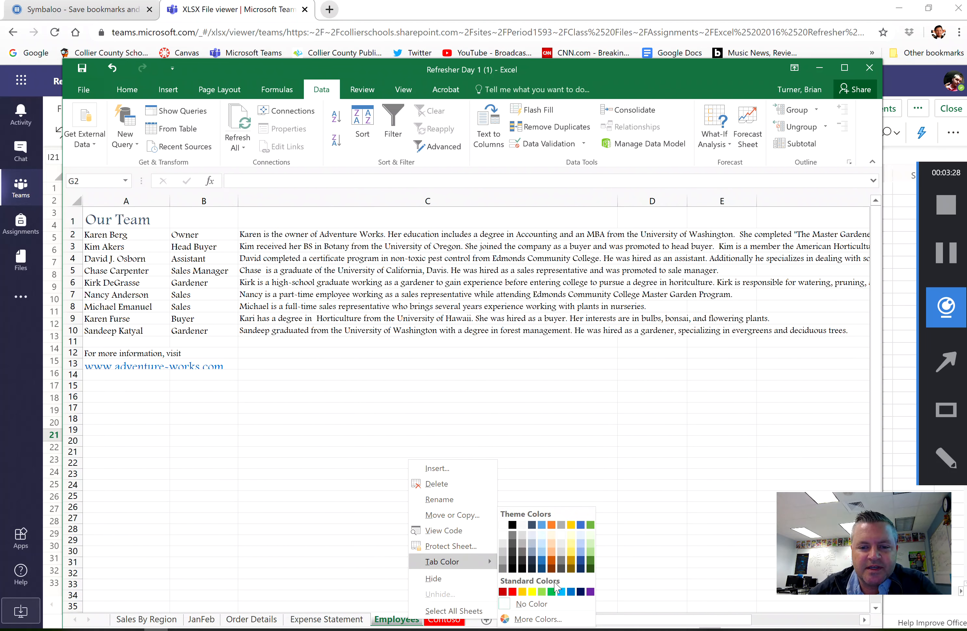
click(590, 592)
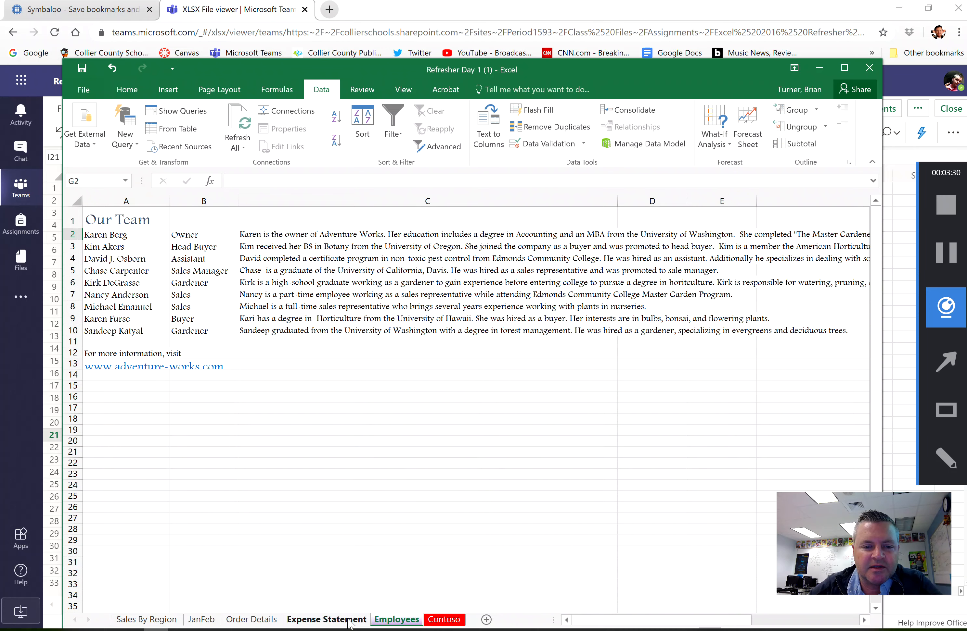
- Color the Expense Statement worksheet tab yellow
click(341, 619)
right_click(341, 616)
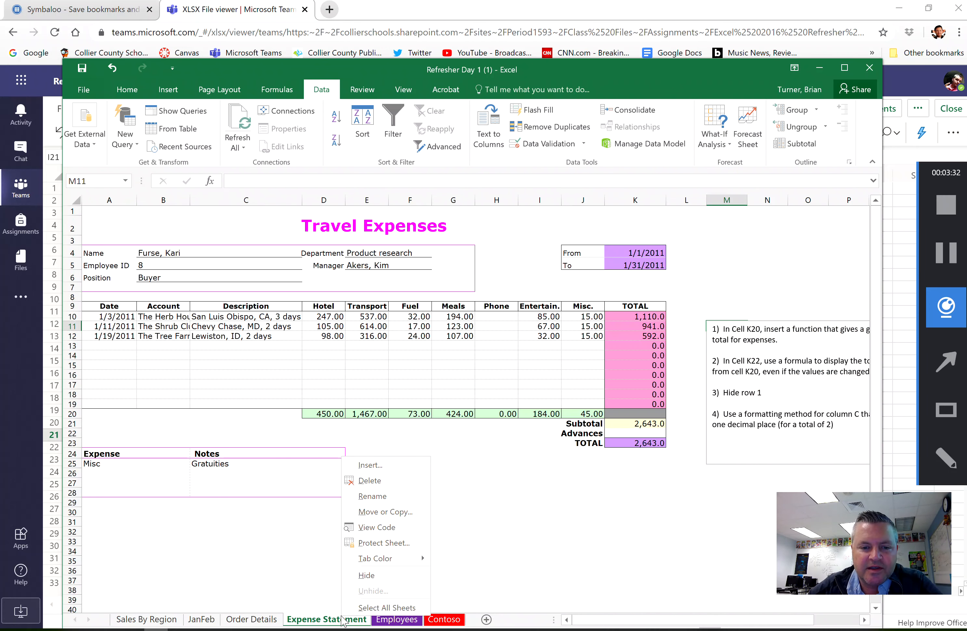
click(940, 254)
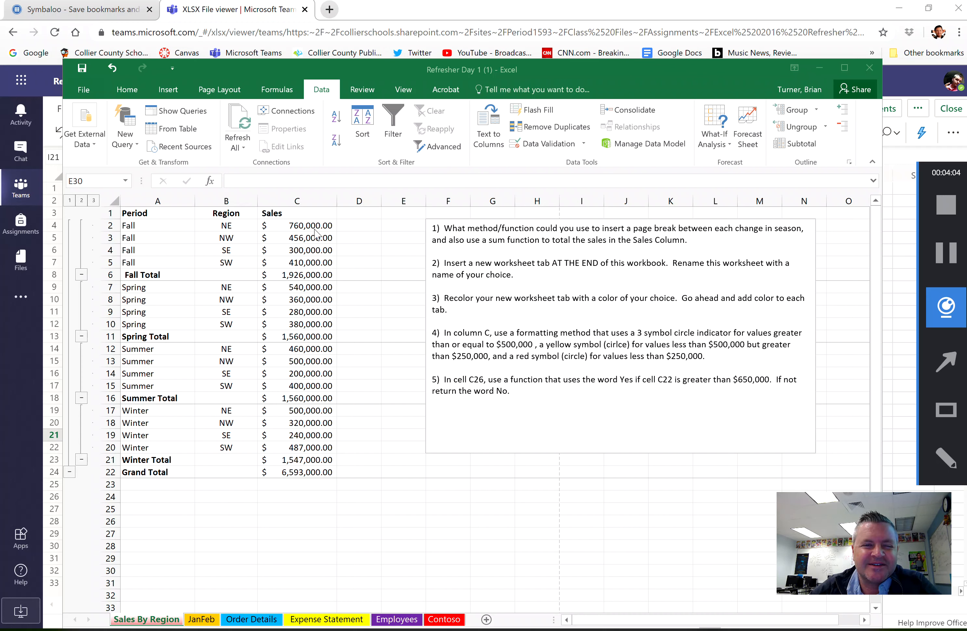
- Apply the 3 Symbols (Circled) icon set as conditional formatting to the whole Sales column C
click(308, 196)
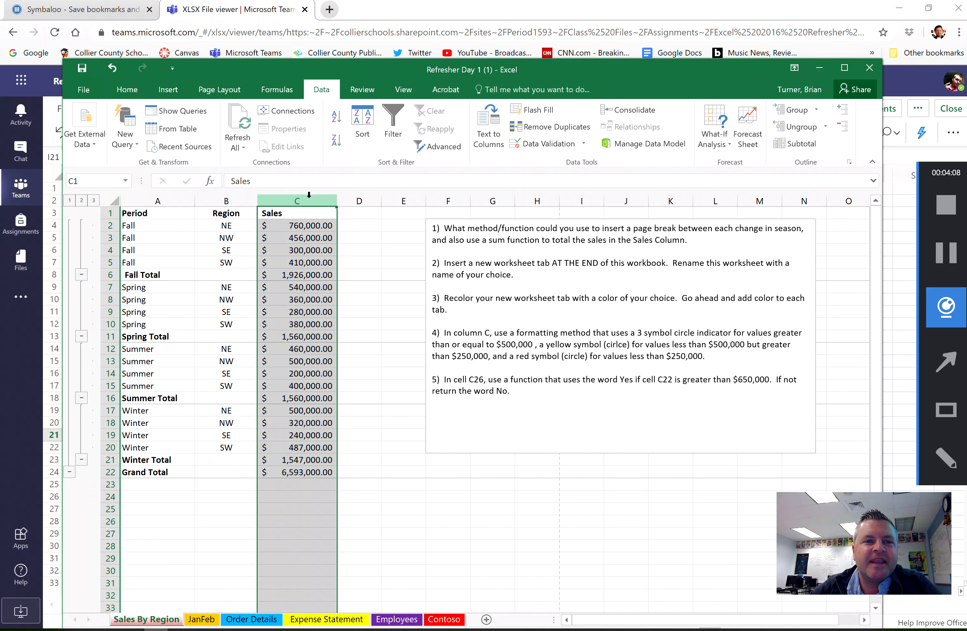
click(126, 89)
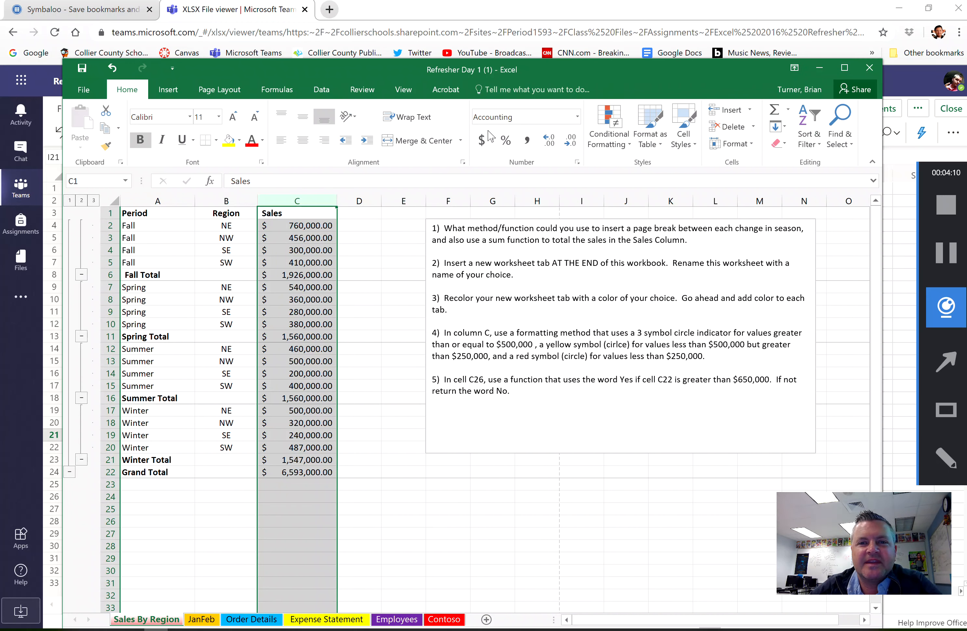
click(600, 144)
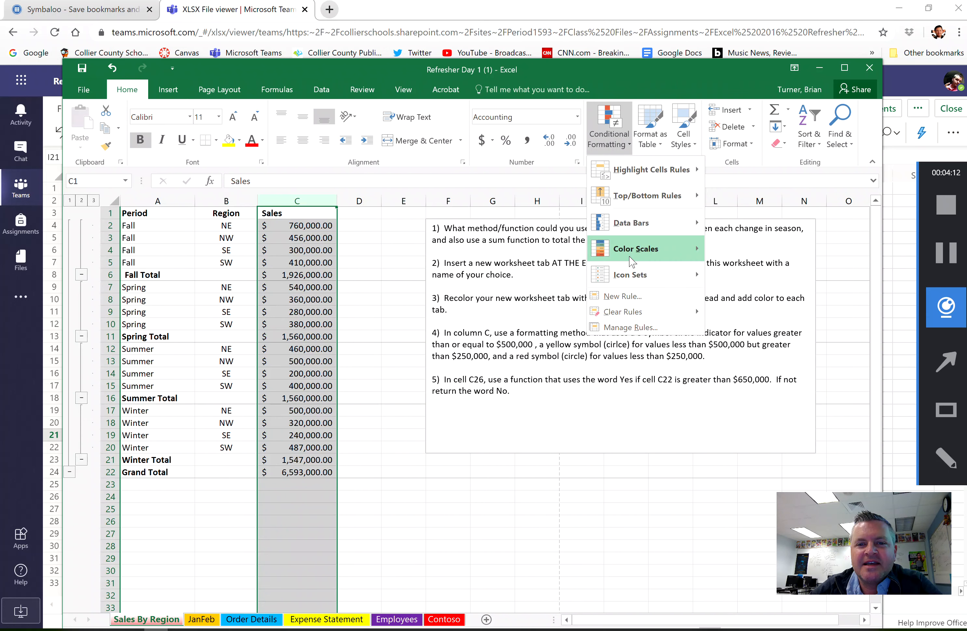
mouse_move(643, 280)
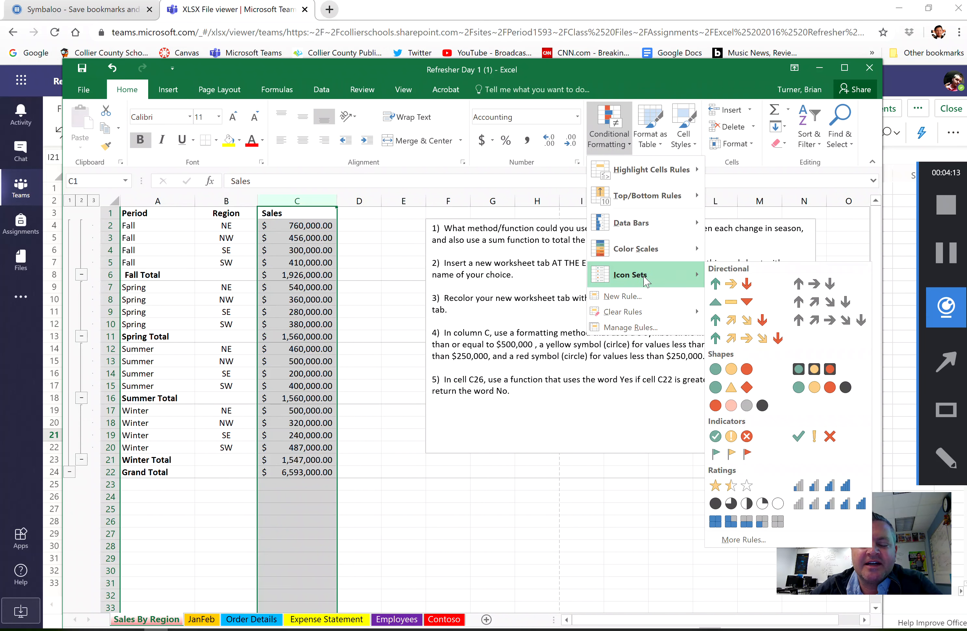
click(740, 438)
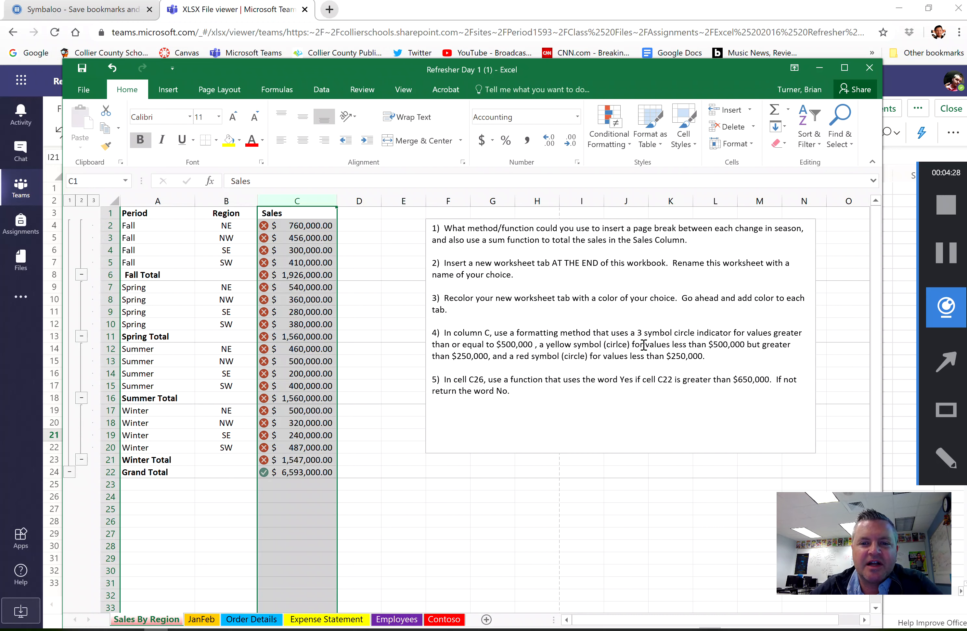
- Open column C's icon set rule for editing and set the type of both thresholds to Number
click(613, 149)
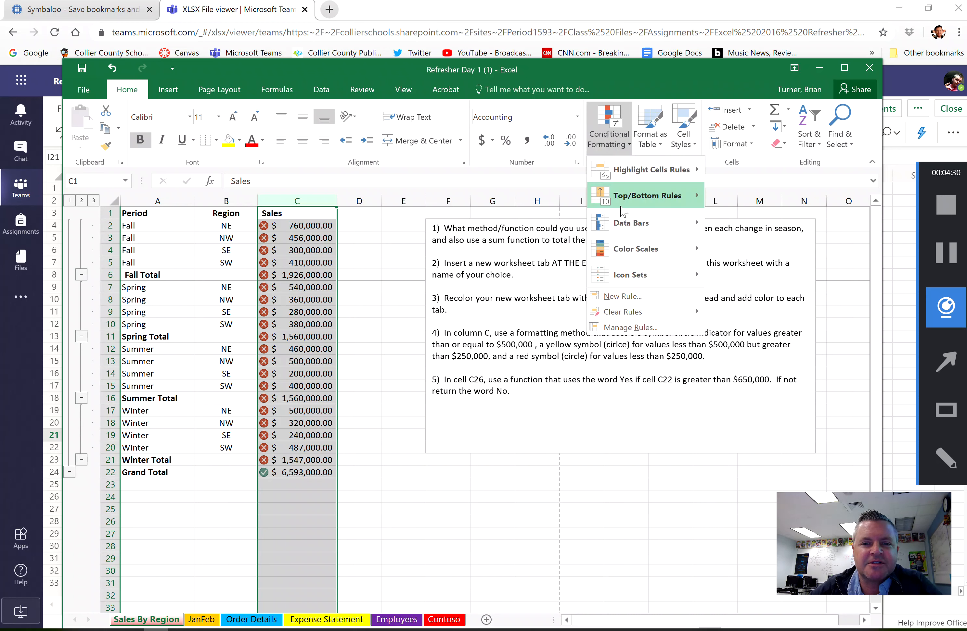
click(650, 328)
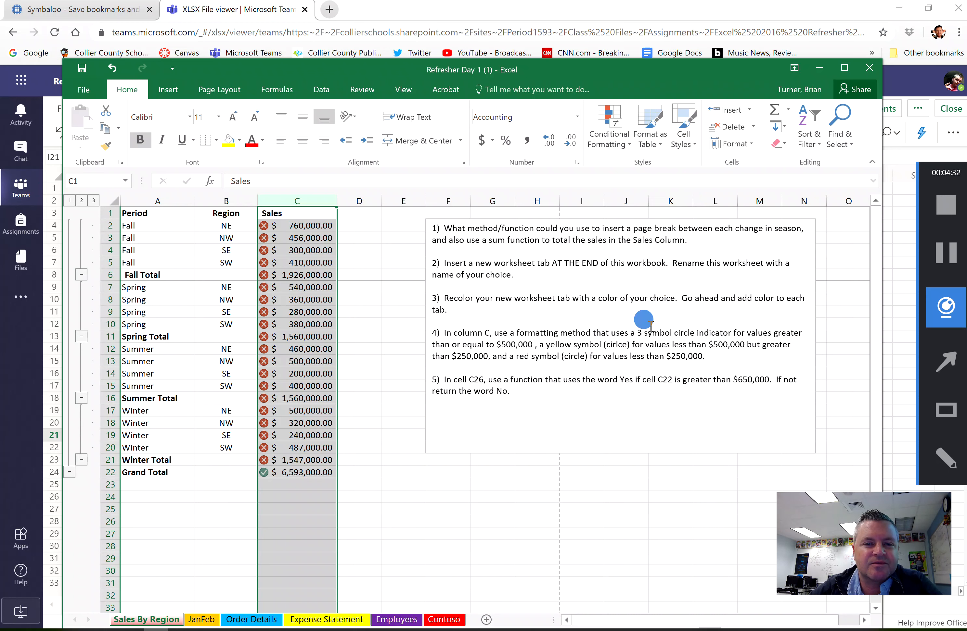
click(390, 239)
drag(389, 239, 643, 84)
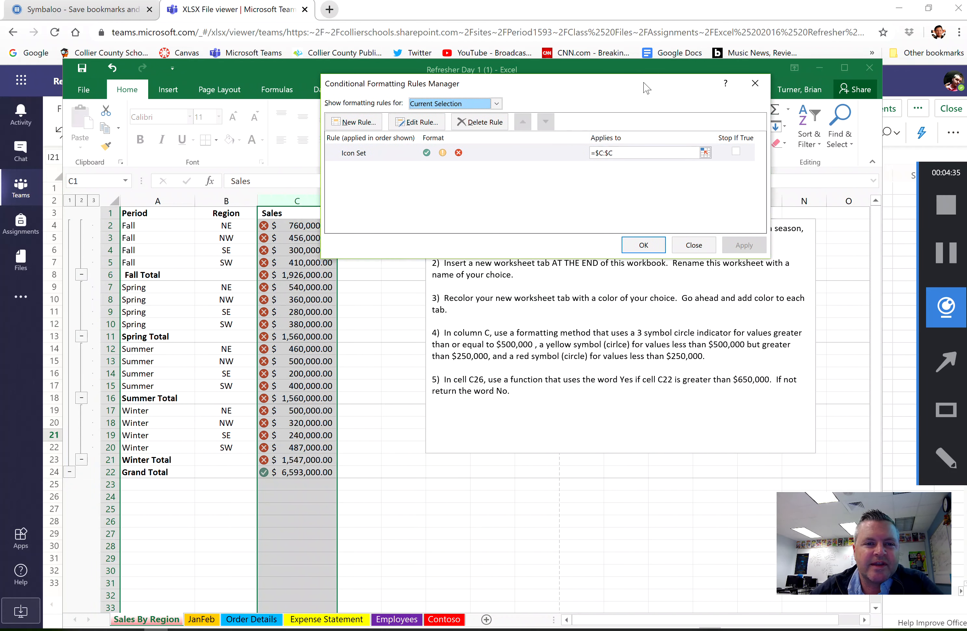
click(423, 122)
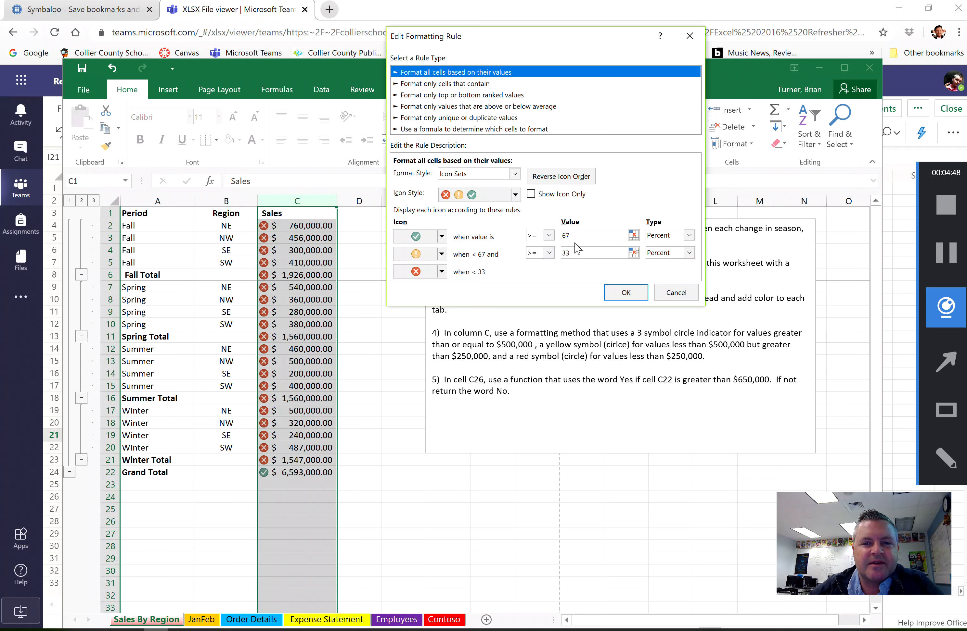
click(667, 238)
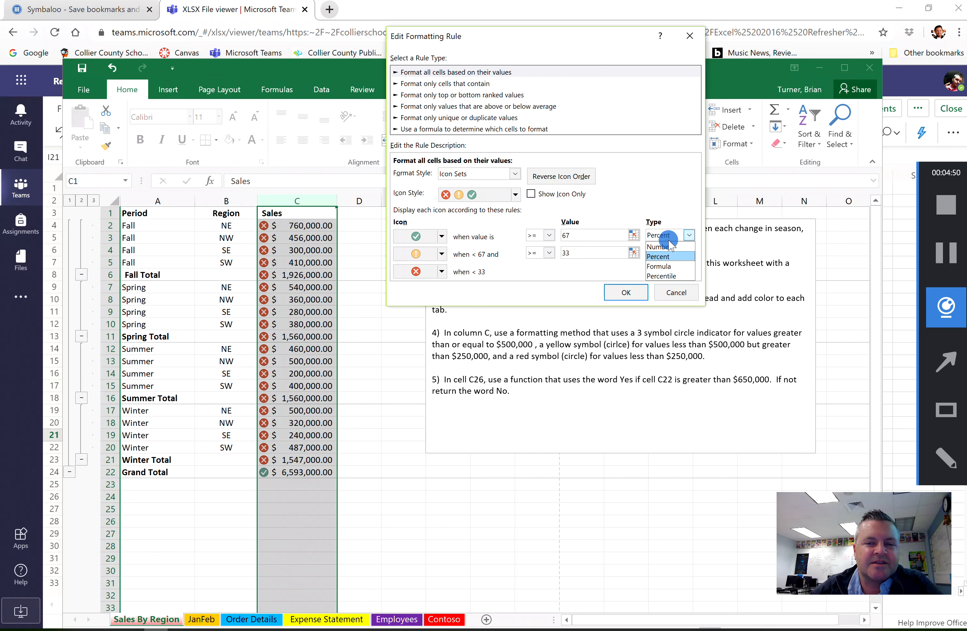
click(672, 251)
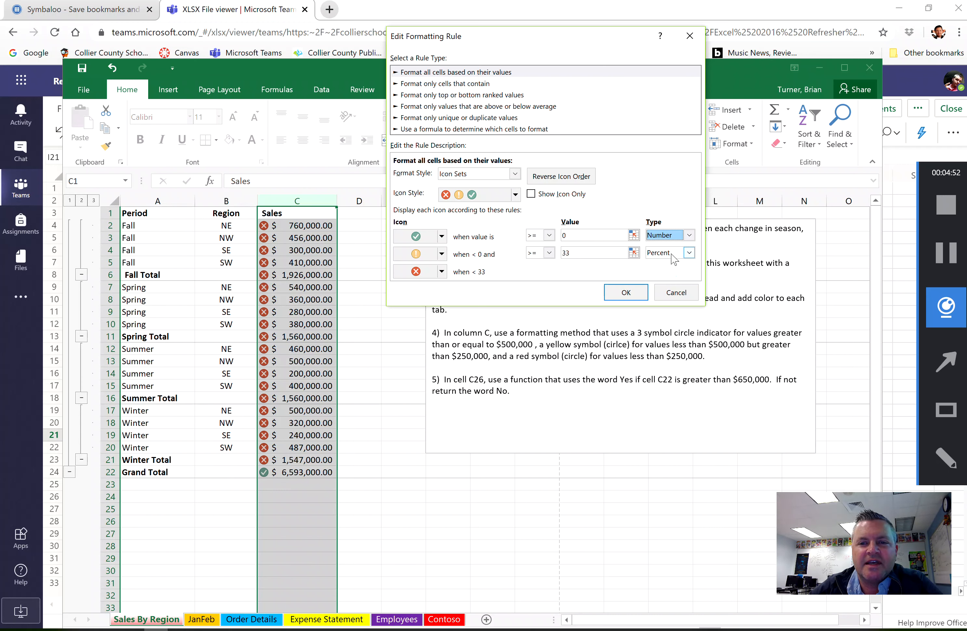
click(672, 254)
click(672, 264)
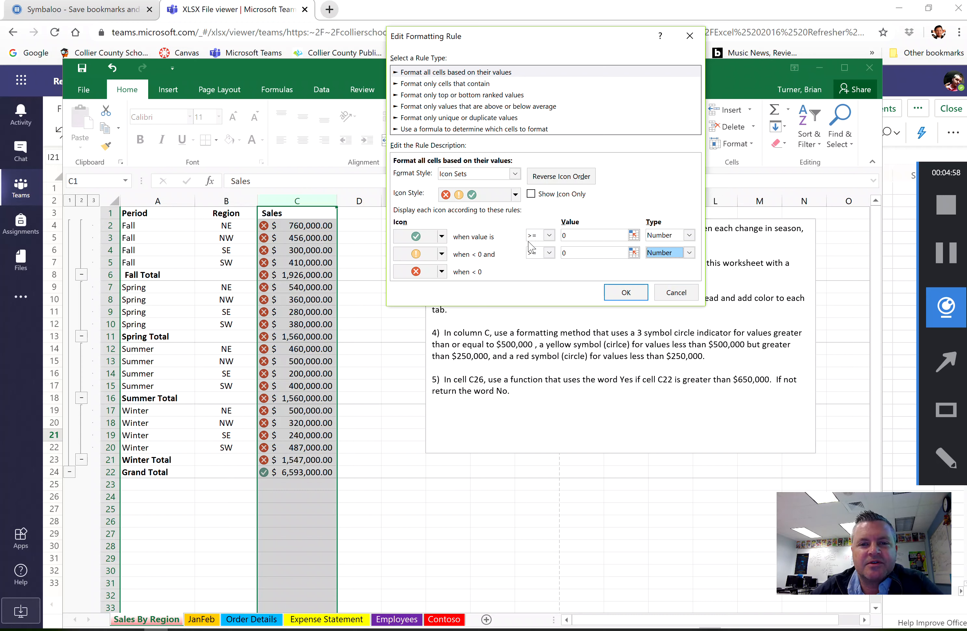
- Set the green icon threshold to >= 500000 and the yellow one to >= 250000, and apply the edited rule
click(581, 237)
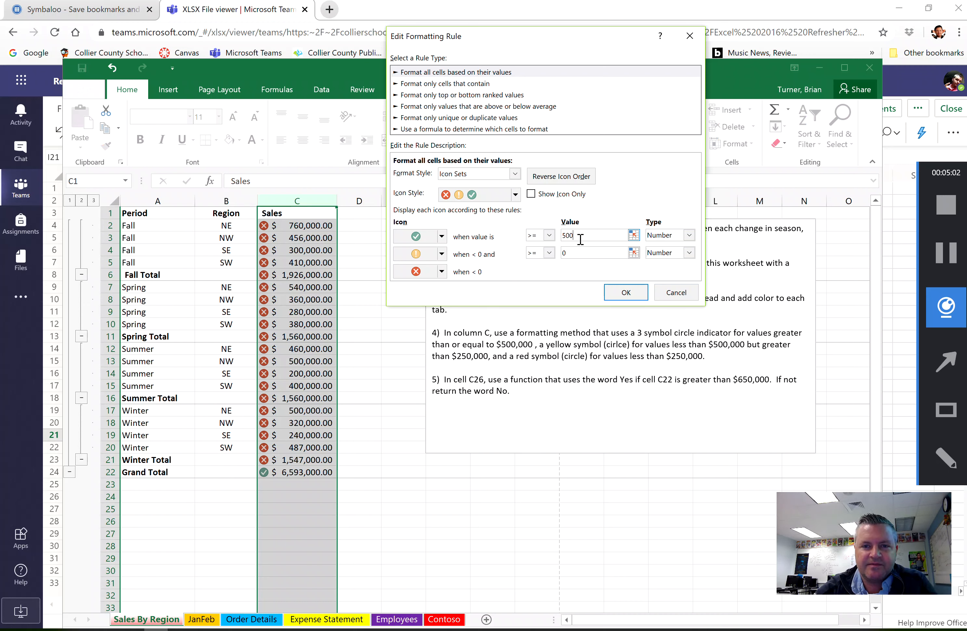
text(500000)
click(579, 253)
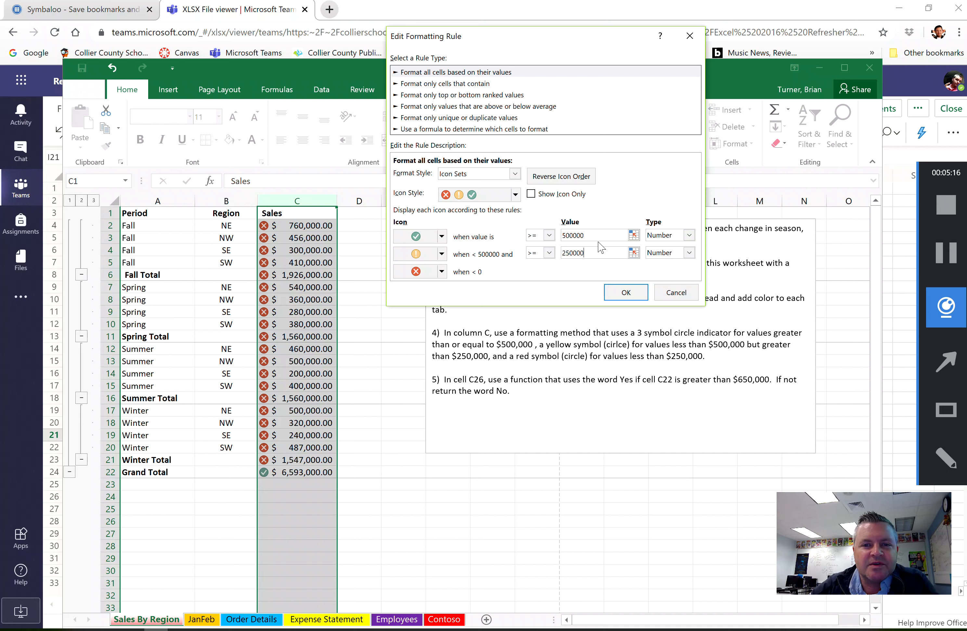
click(592, 235)
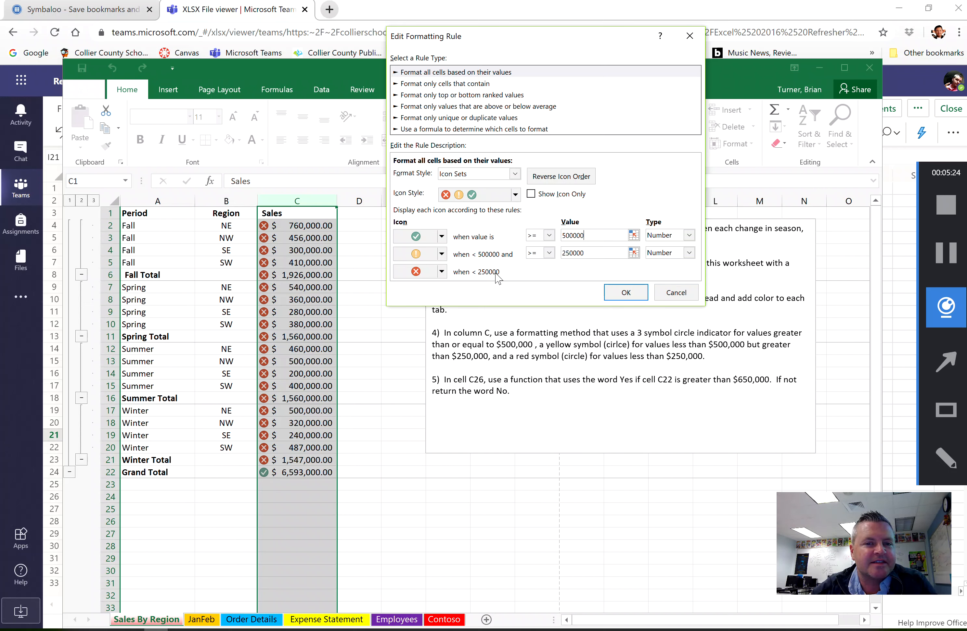
click(624, 291)
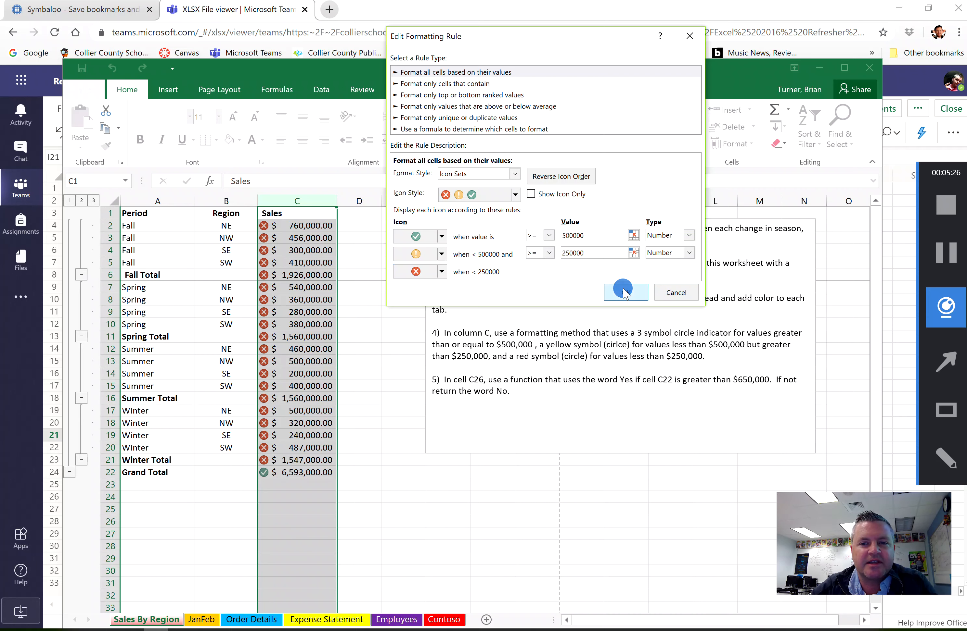
click(743, 245)
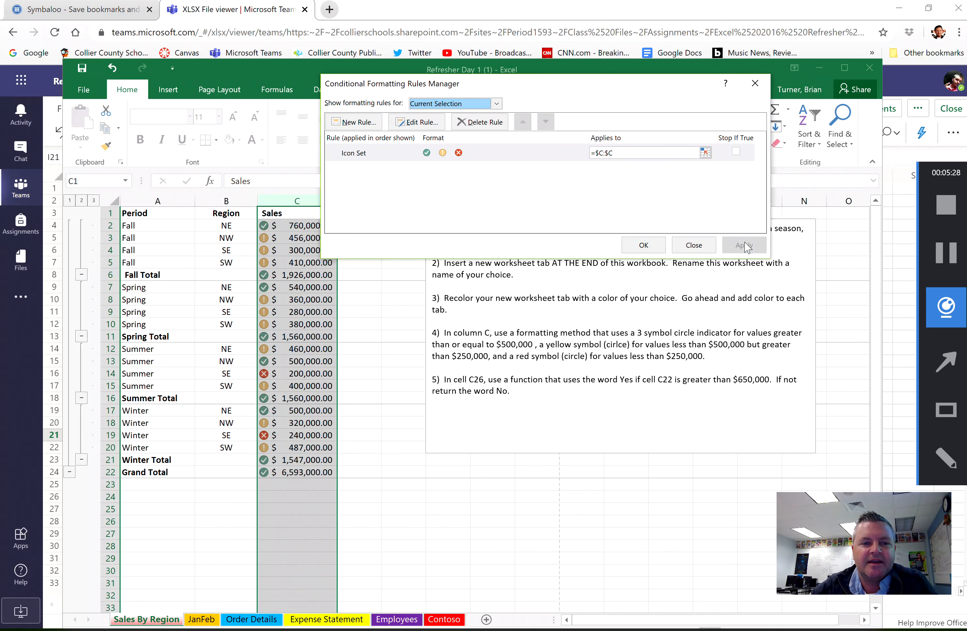
click(643, 246)
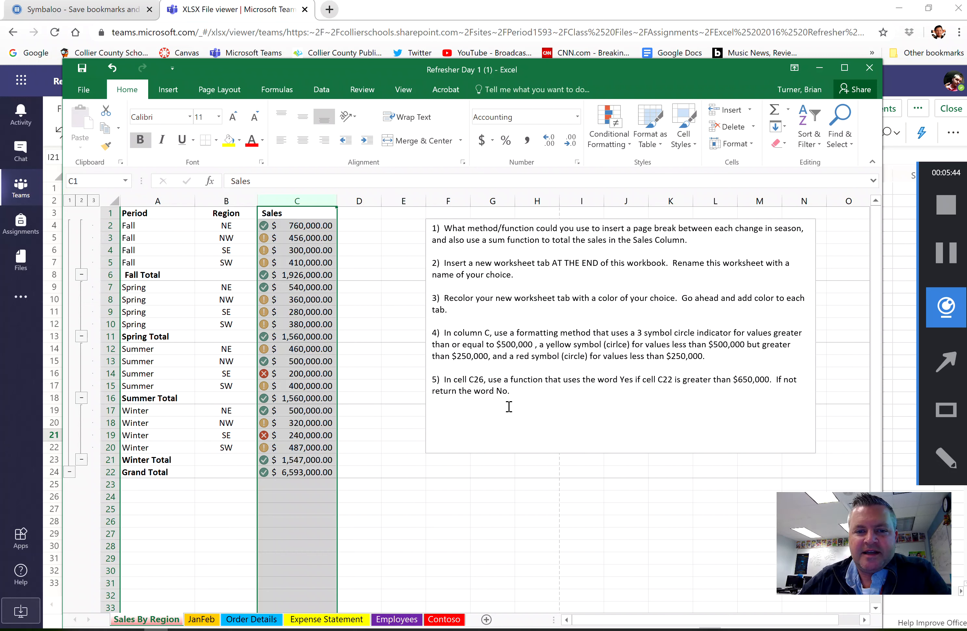
- Insert an IF function in cell C26 of Sales By Region
click(521, 390)
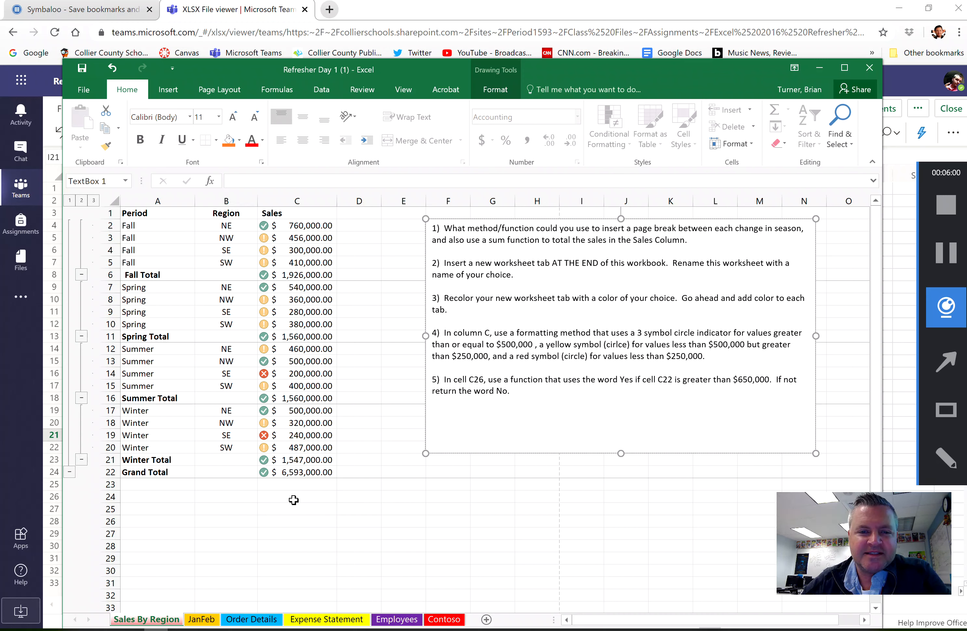
click(293, 516)
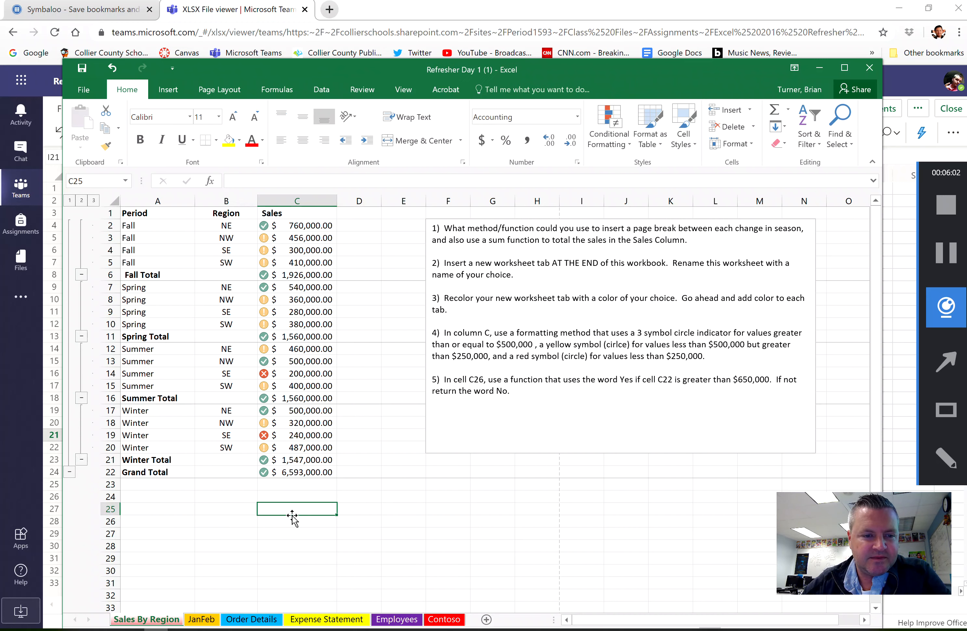
click(292, 523)
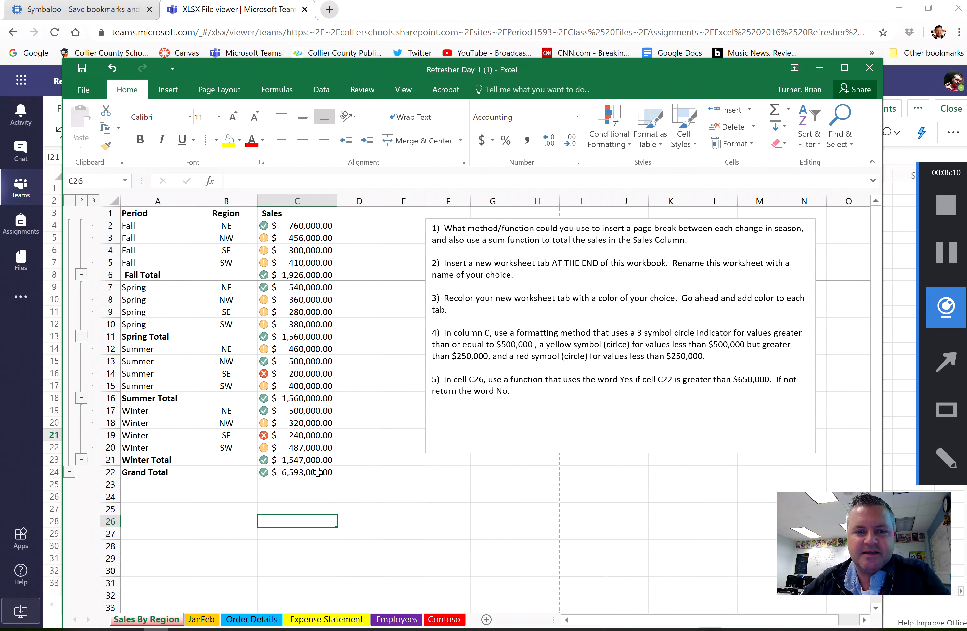
click(267, 84)
click(81, 116)
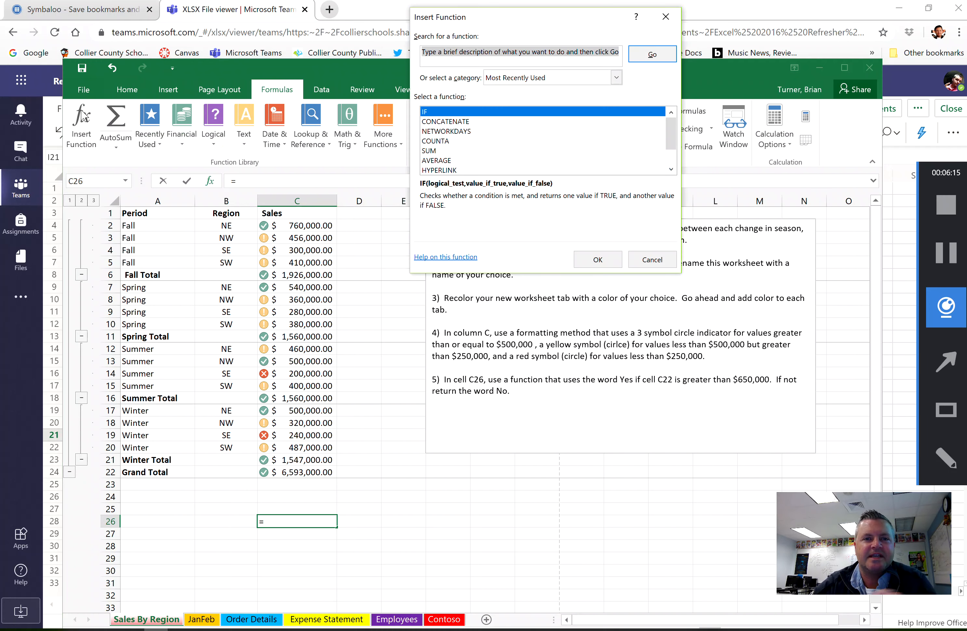
double_click(520, 112)
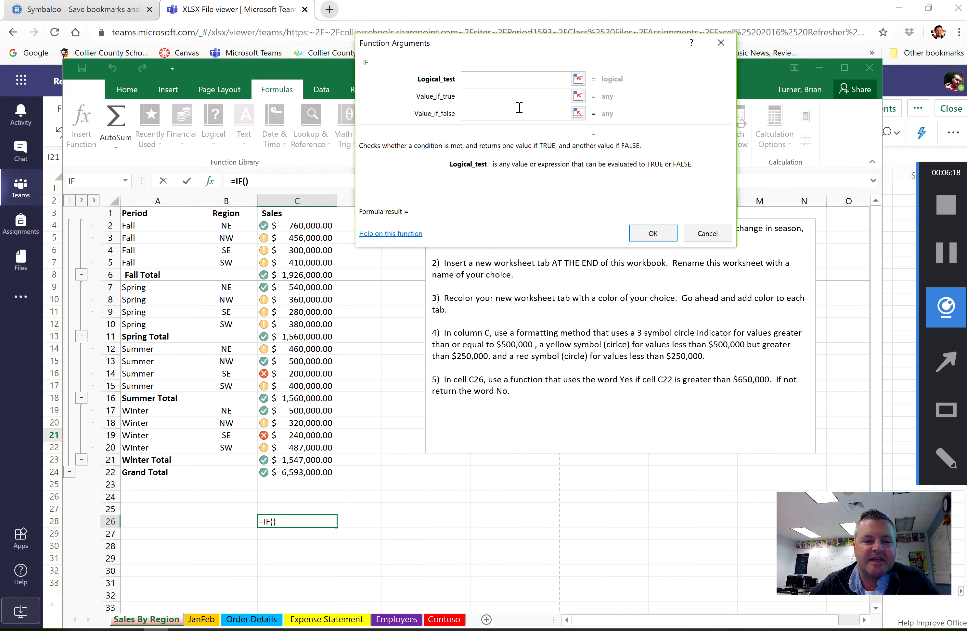
- Complete the IF function with the logical test C22>650000, returning "Yes" if true and "No" if false
click(310, 472)
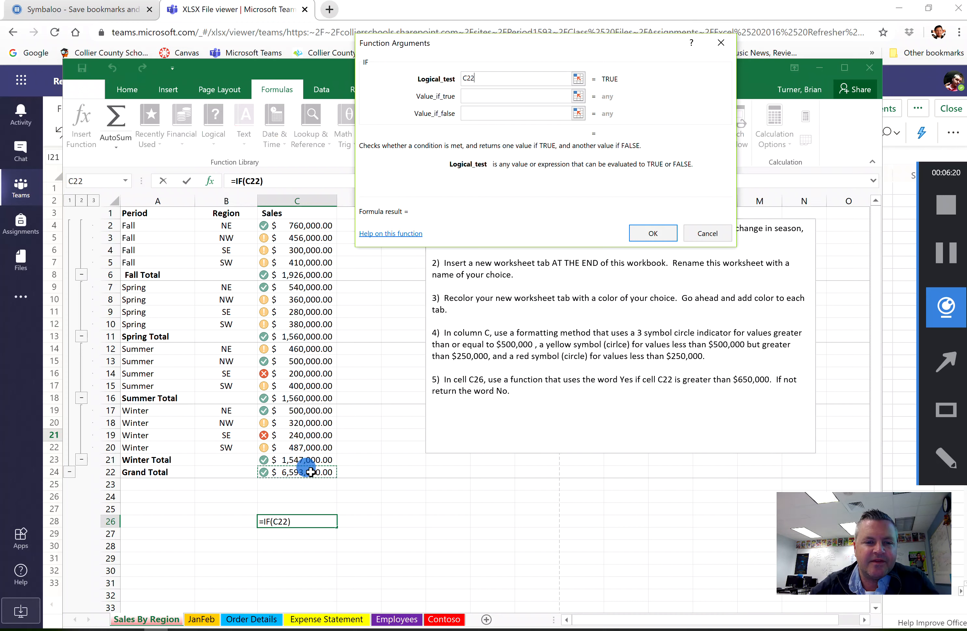
text(>)
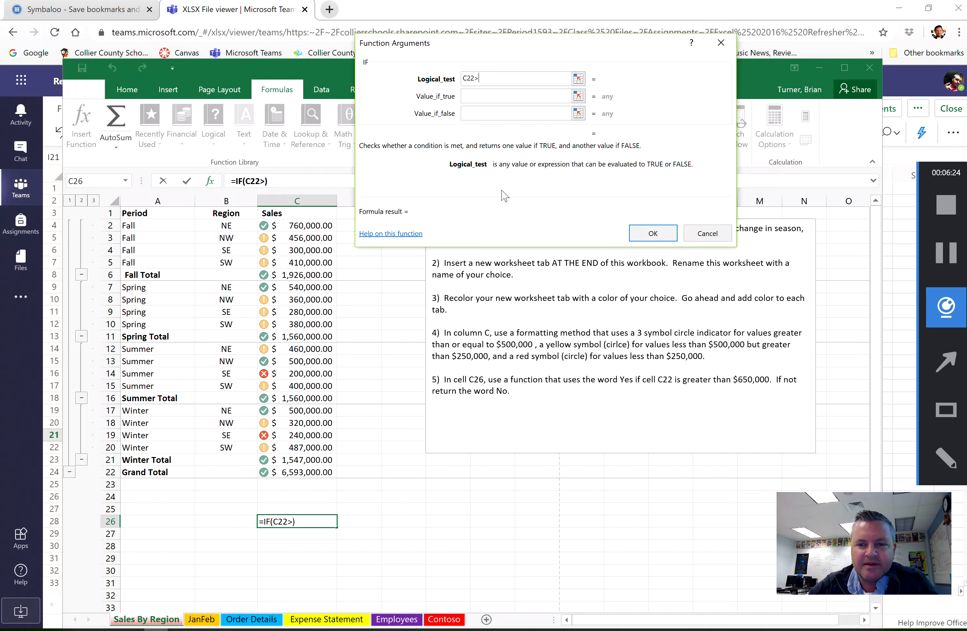
text(6500)
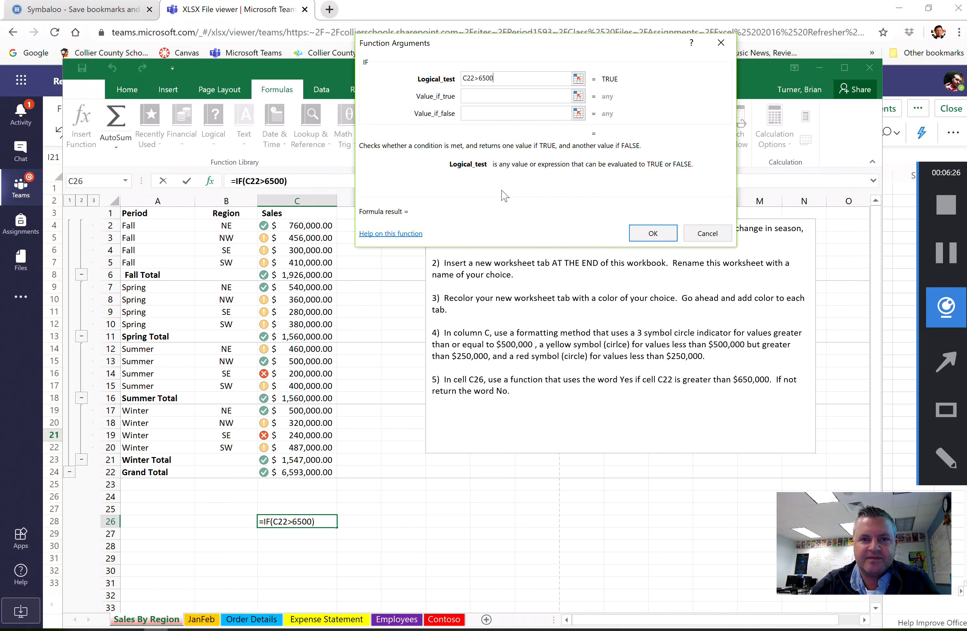
text(00)
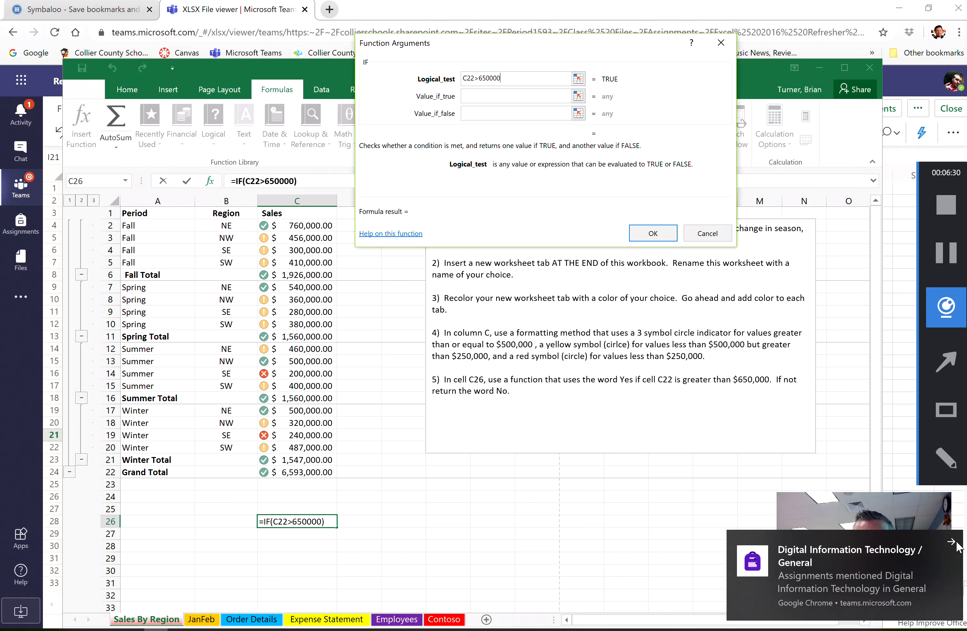
click(513, 94)
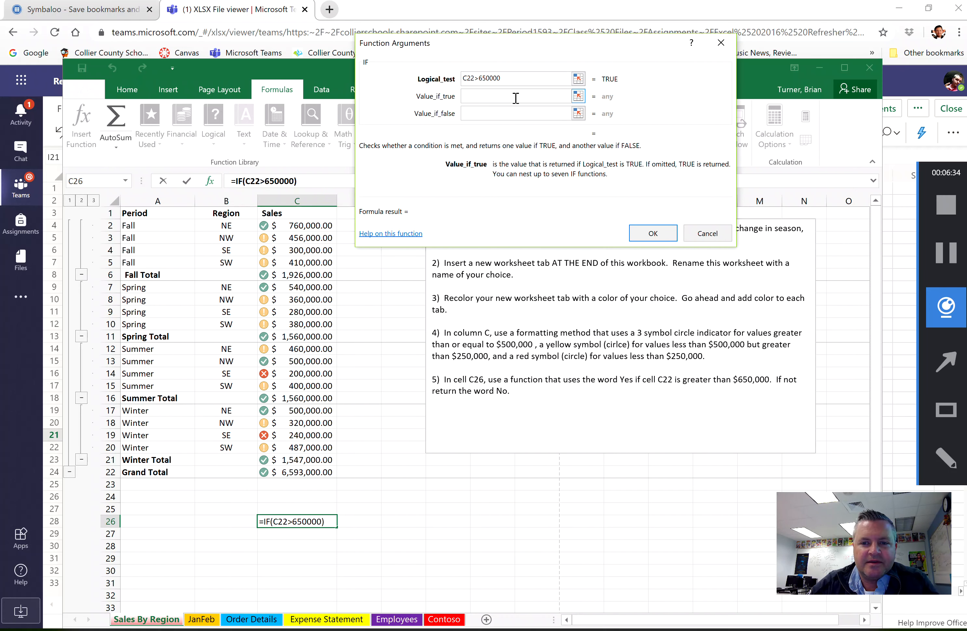
text(Yes)
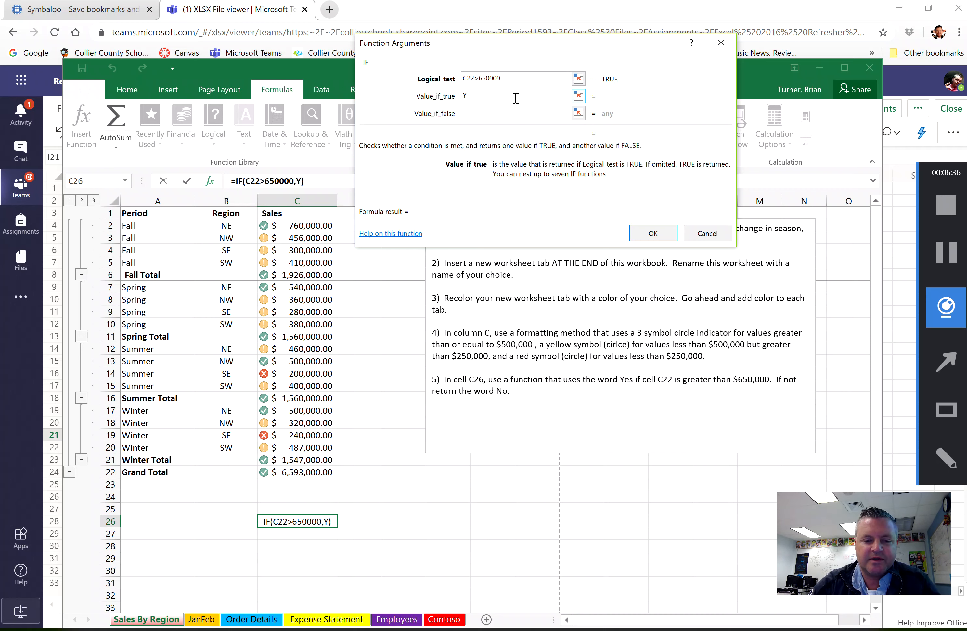
key(Tab)
text(No)
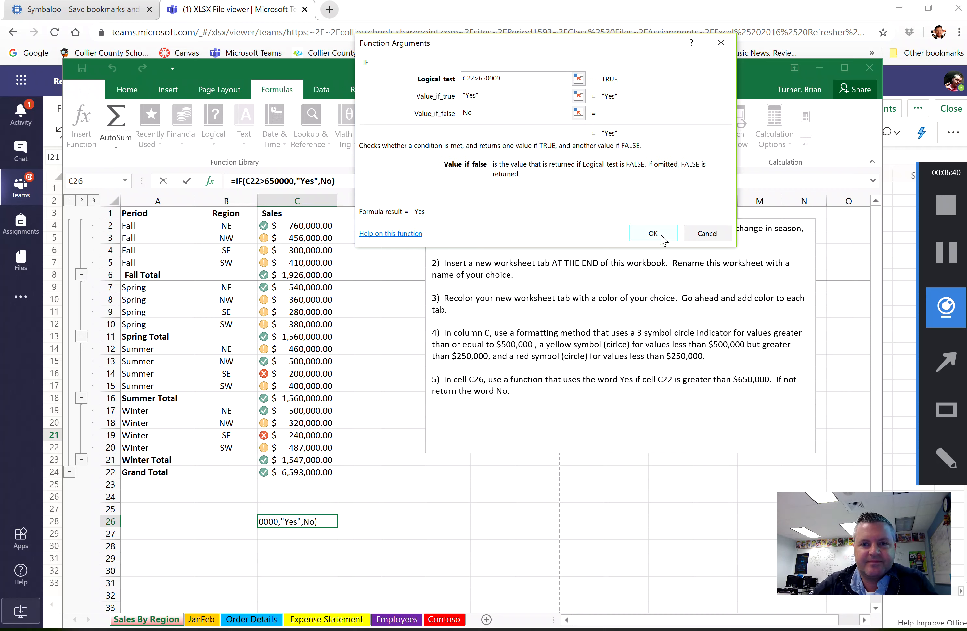
click(653, 234)
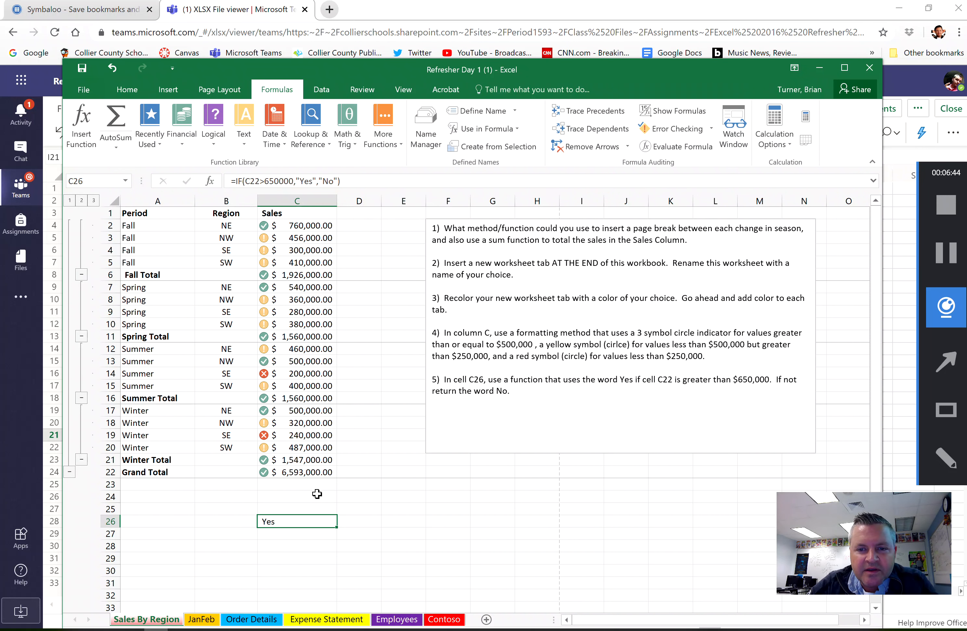
- Review the formulas in C22, C21 and C26, glance at the JanFeb worksheet's task list, and return to Sales By Region
click(310, 474)
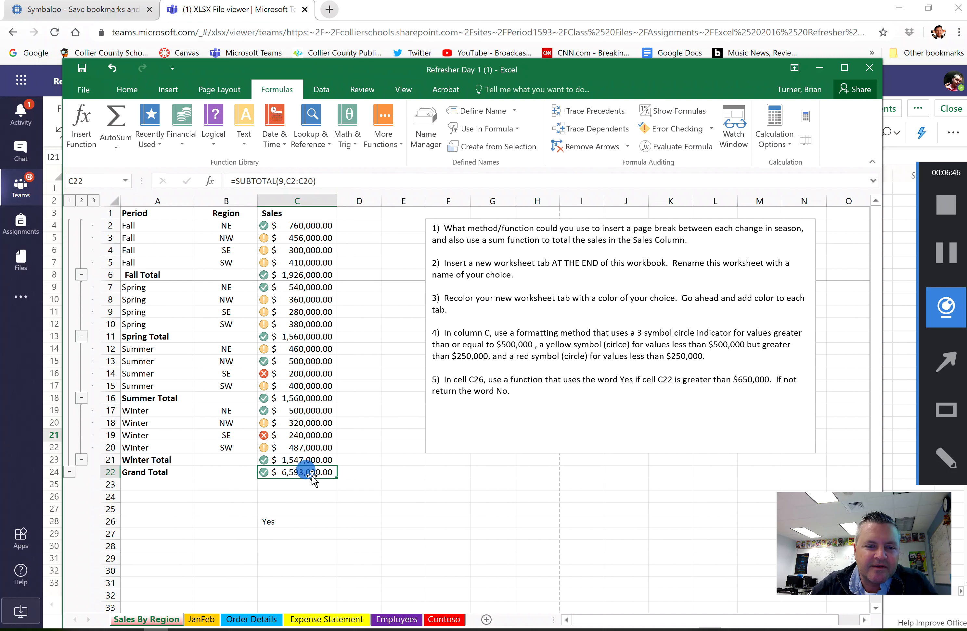
click(317, 459)
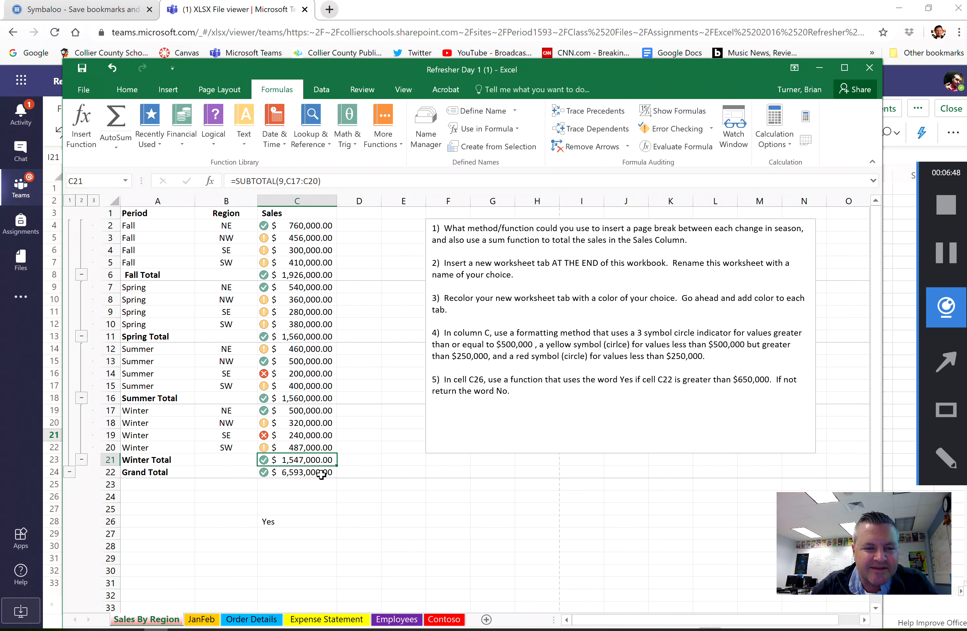
click(321, 474)
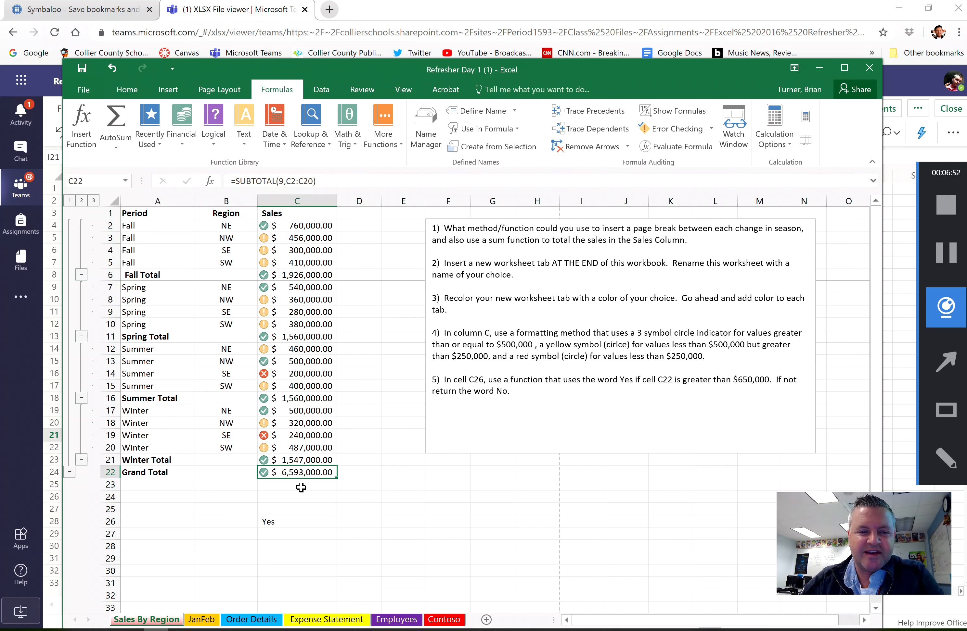
click(308, 521)
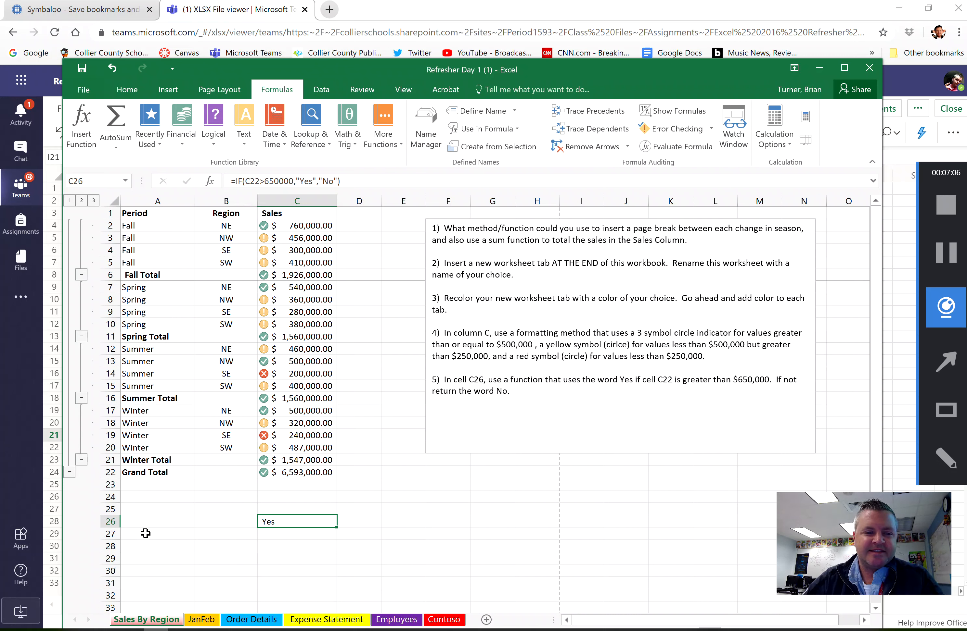
click(205, 620)
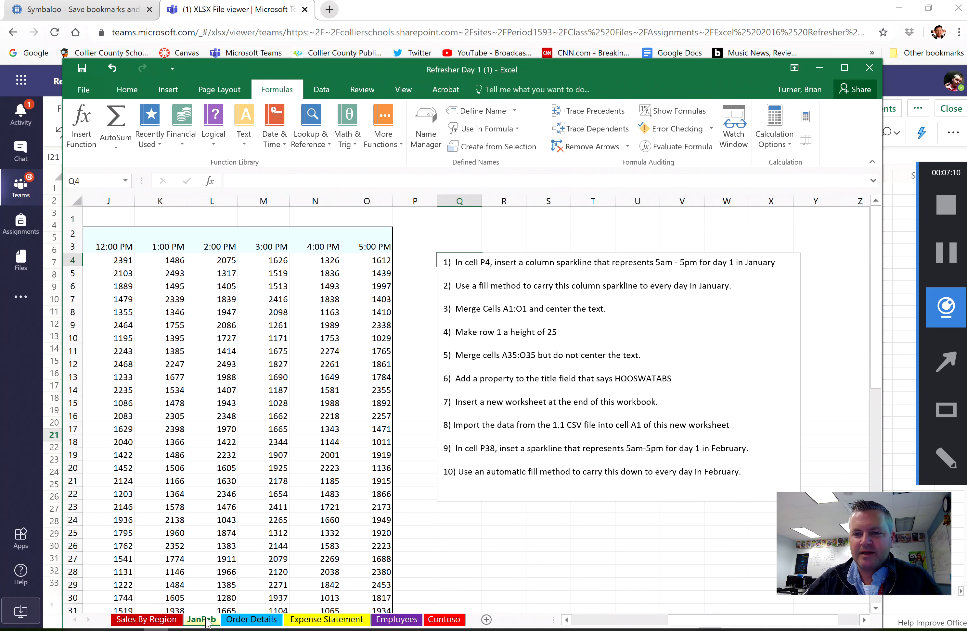
click(150, 621)
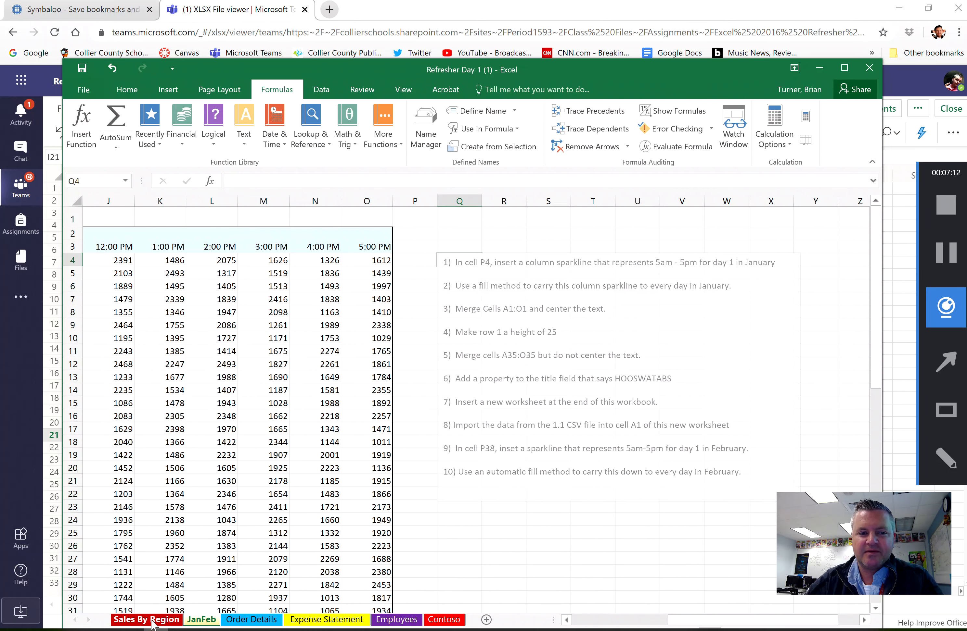